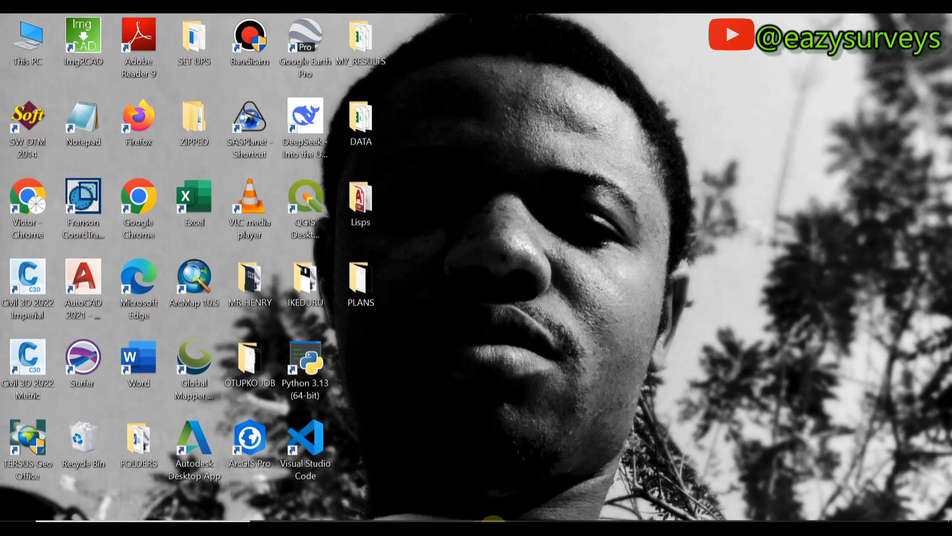
Step: Bring the Civil 3D window holding YT2.dwg and its five survey points to the front
mouse_move(487, 520)
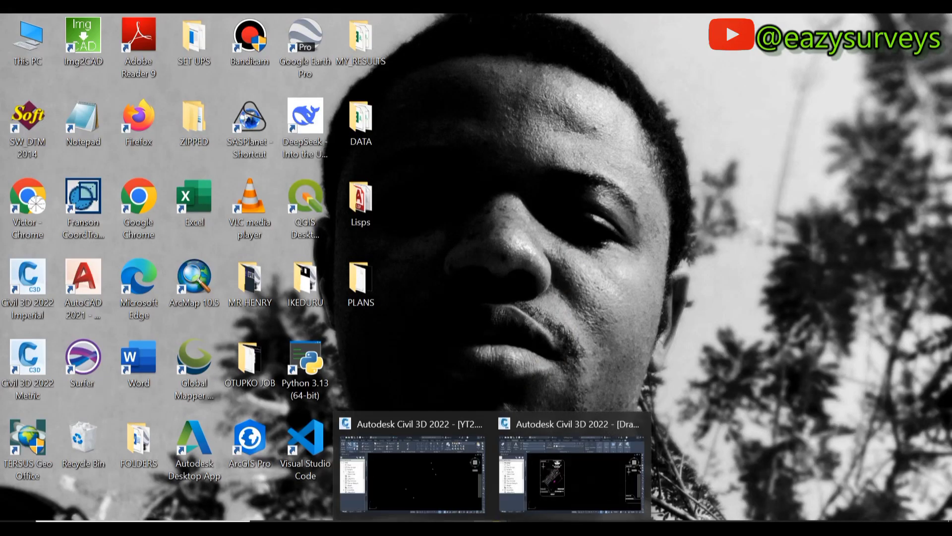
left_click(455, 495)
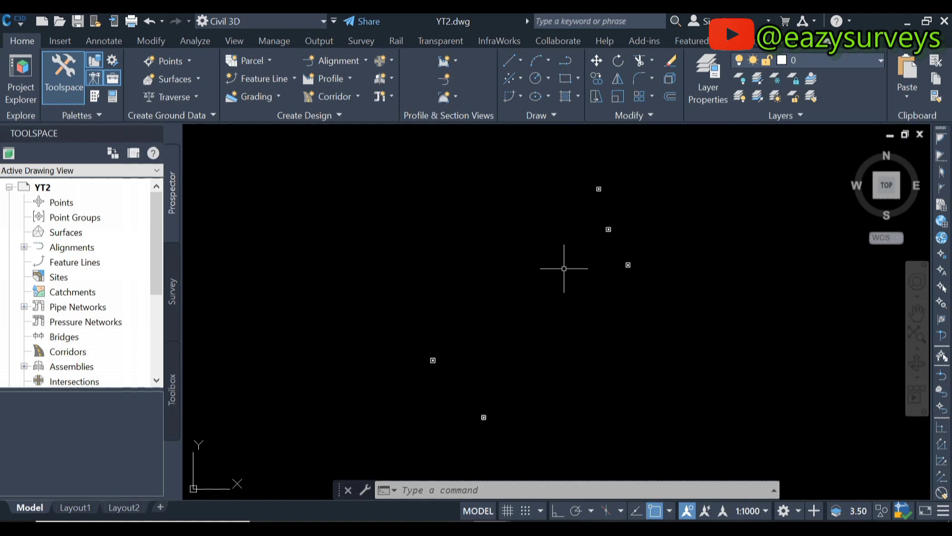
scroll(574, 282, "up", 3)
scroll(571, 287, "down", 3)
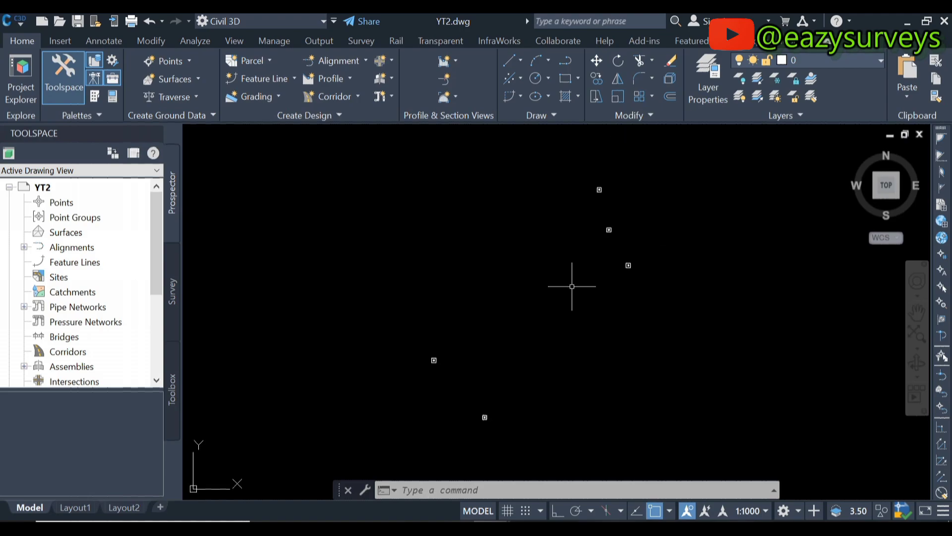
scroll(601, 199, "up", 4)
scroll(642, 263, "down", 4)
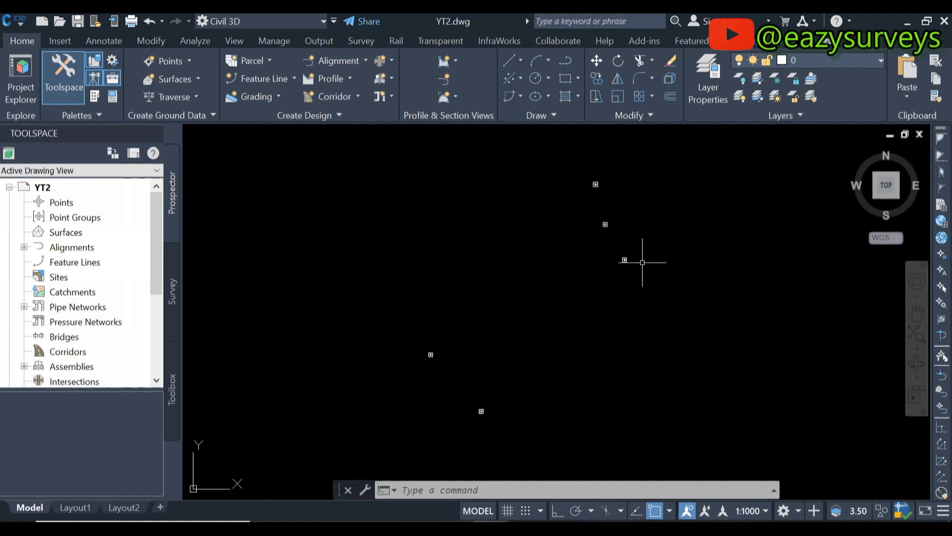
scroll(464, 412, "up", 4)
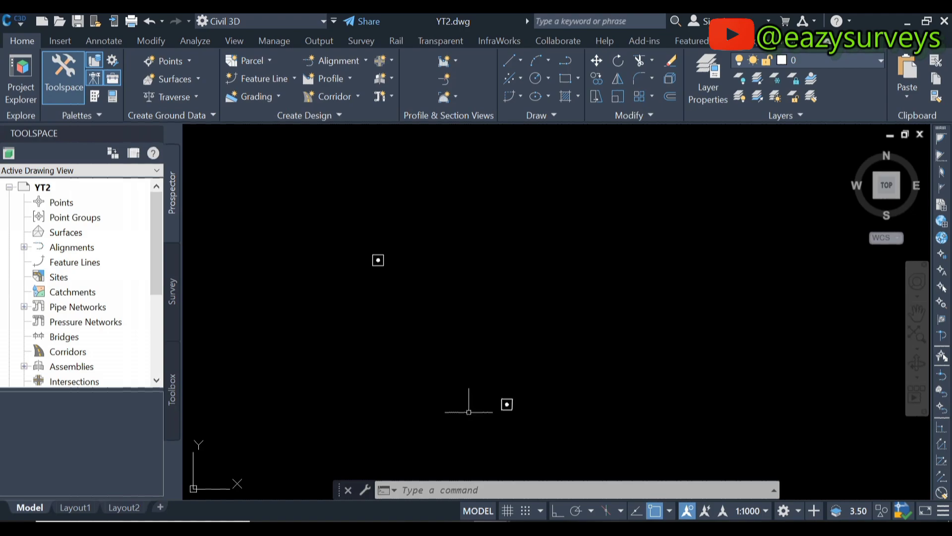
scroll(469, 412, "down", 4)
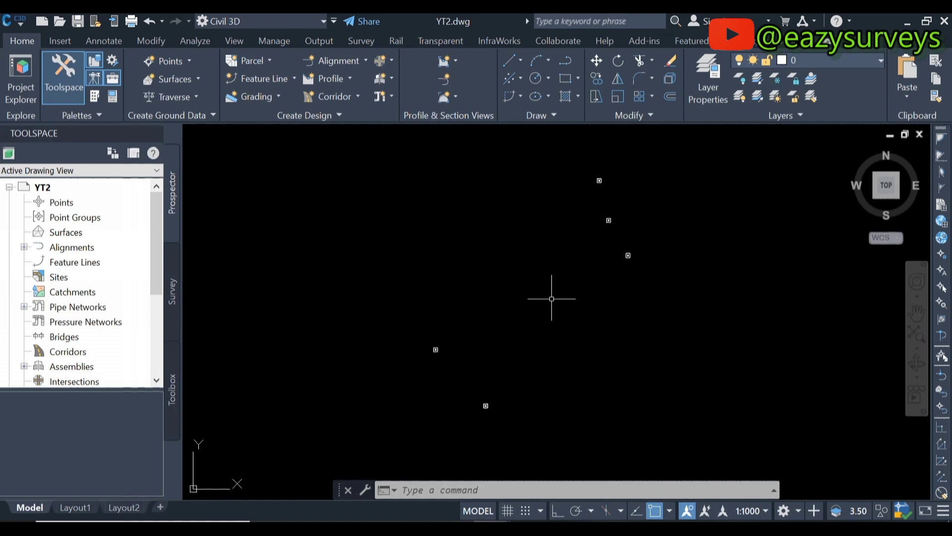
scroll(540, 319, "up", 2)
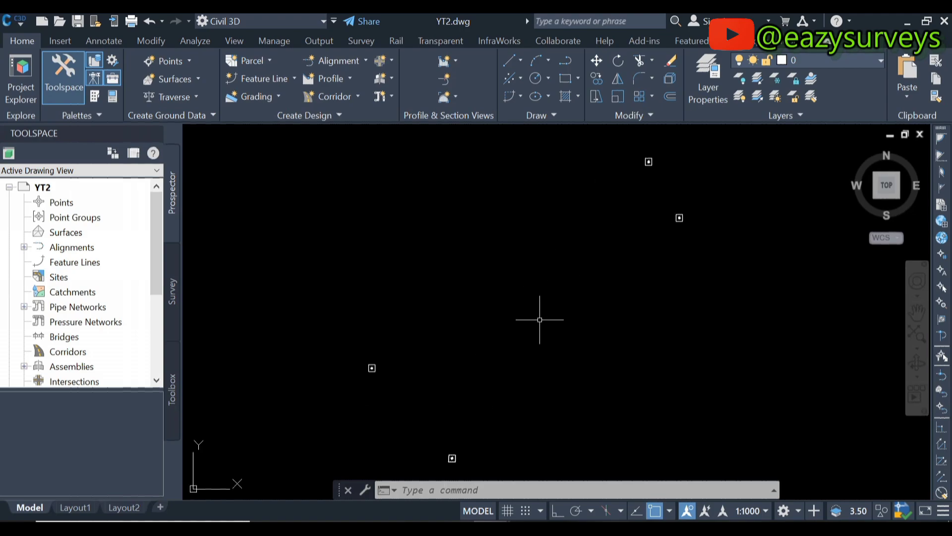
scroll(539, 319, "down", 3)
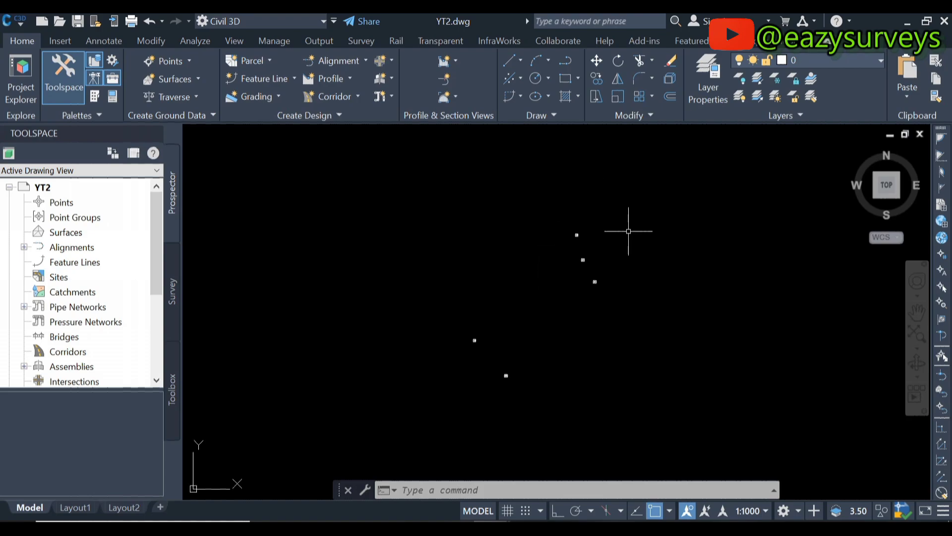
scroll(553, 300, "up", 2)
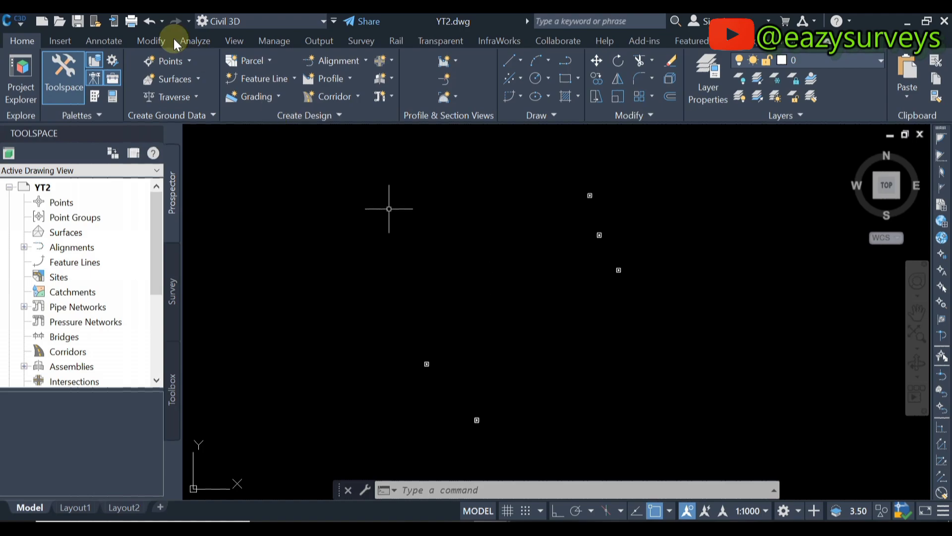
Step: In YT2's Drawing Settings, change the drawing units from Feet to Meters
left_click(16, 25)
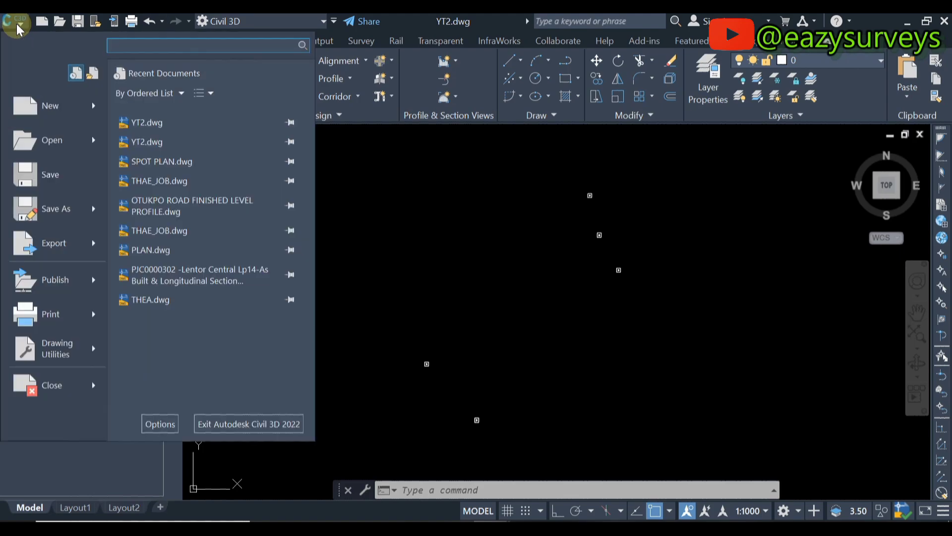
mouse_move(54, 350)
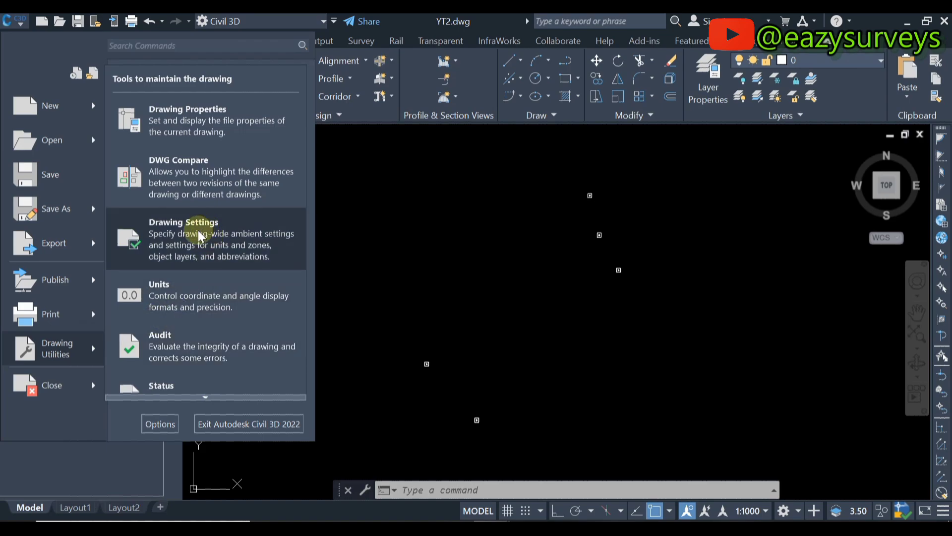
left_click(189, 242)
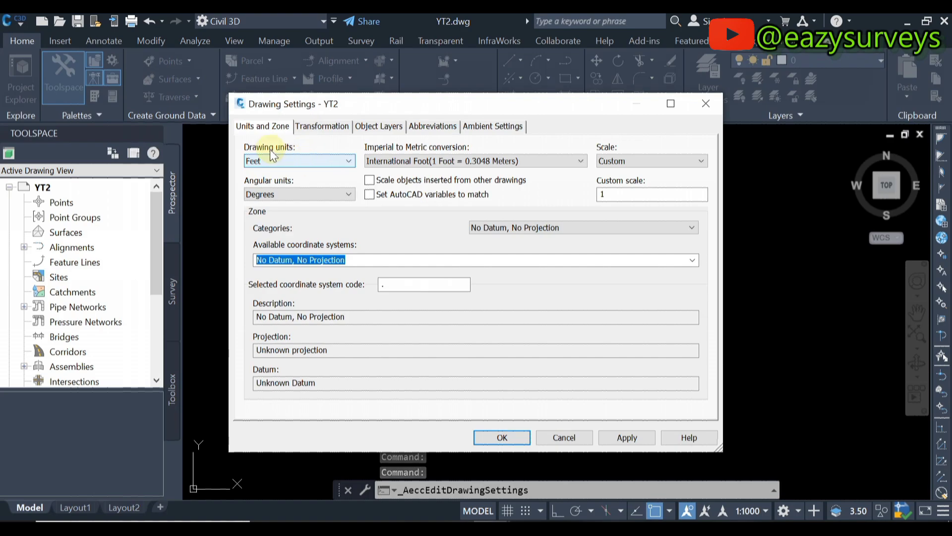
left_click(280, 160)
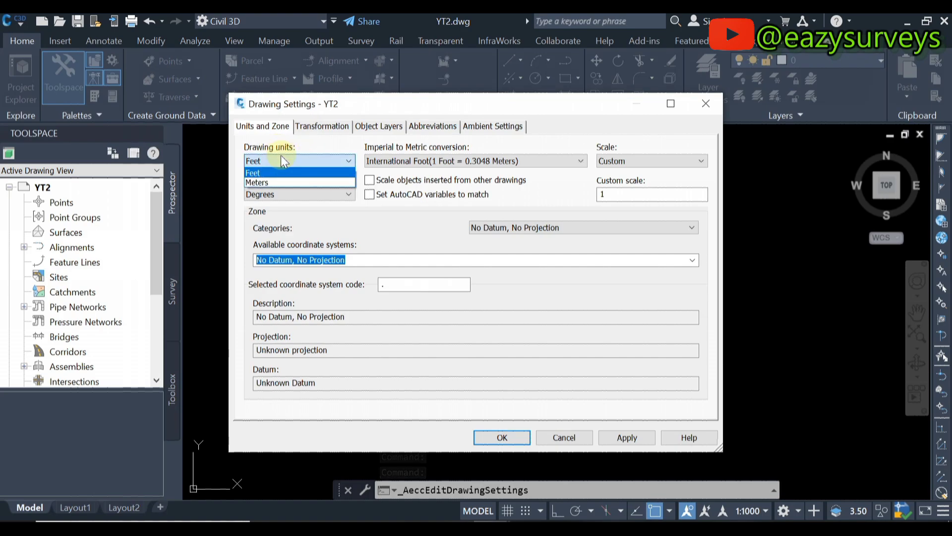
left_click(269, 183)
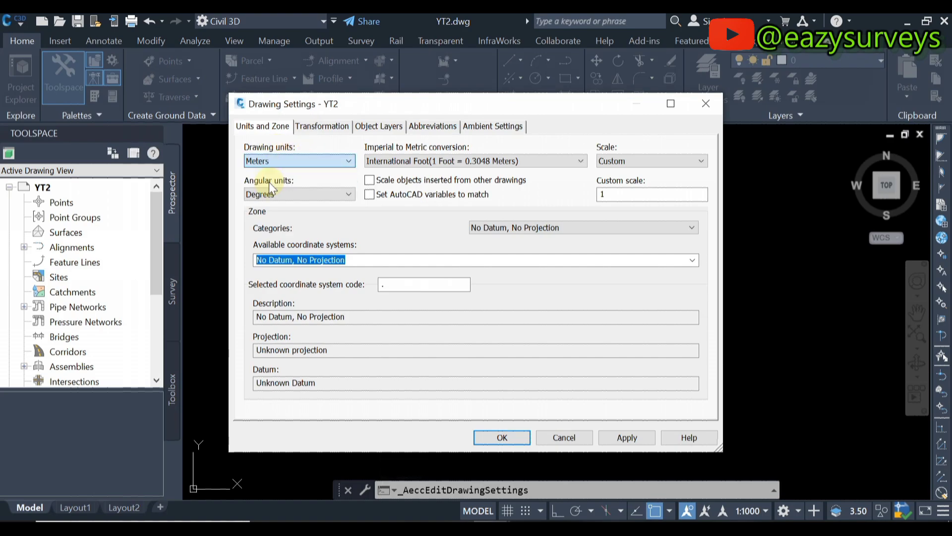
left_click(335, 162)
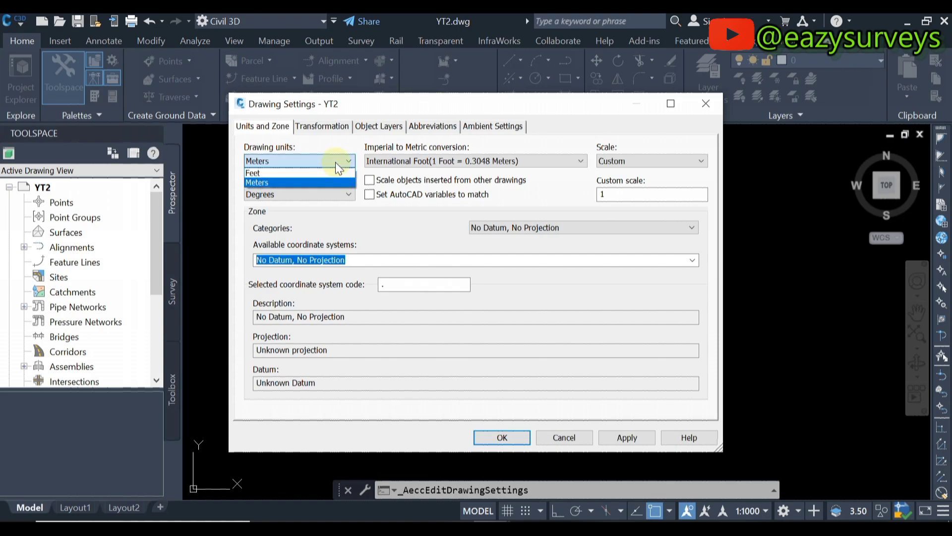
left_click(292, 181)
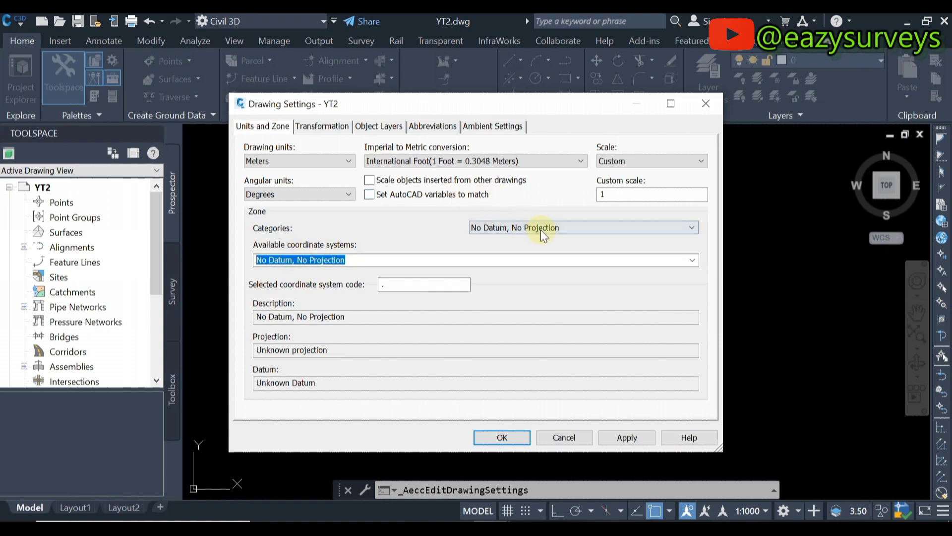
Step: Set the zone category to Nigeria with coordinate system Minna / Nigeria Mid Belt, then apply and confirm
left_click(590, 227)
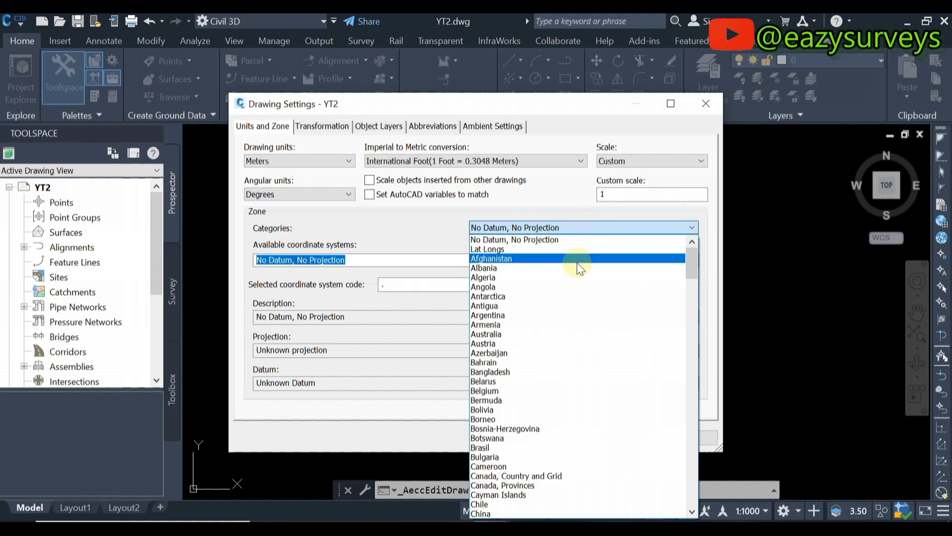
key("n")
scroll(575, 263, "down", 5)
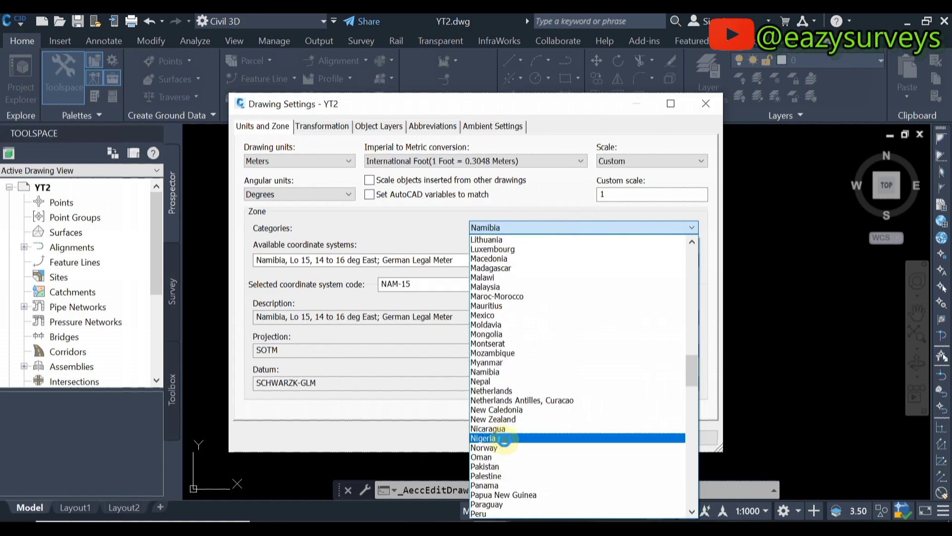
left_click(504, 440)
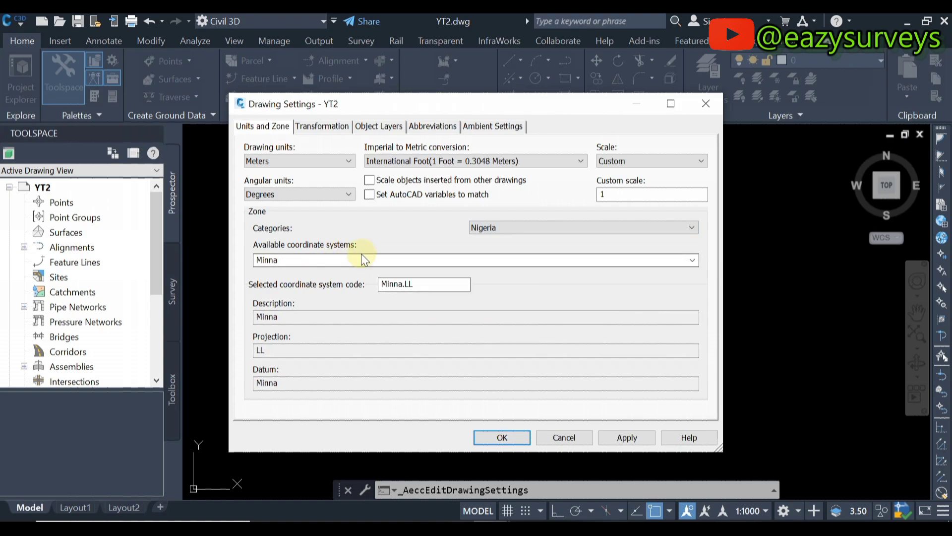
left_click(693, 260)
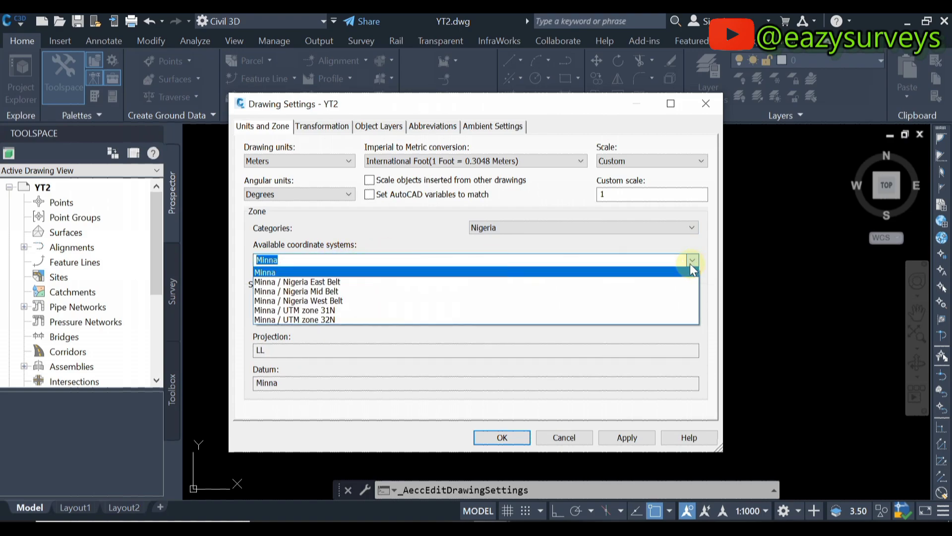
left_click(313, 291)
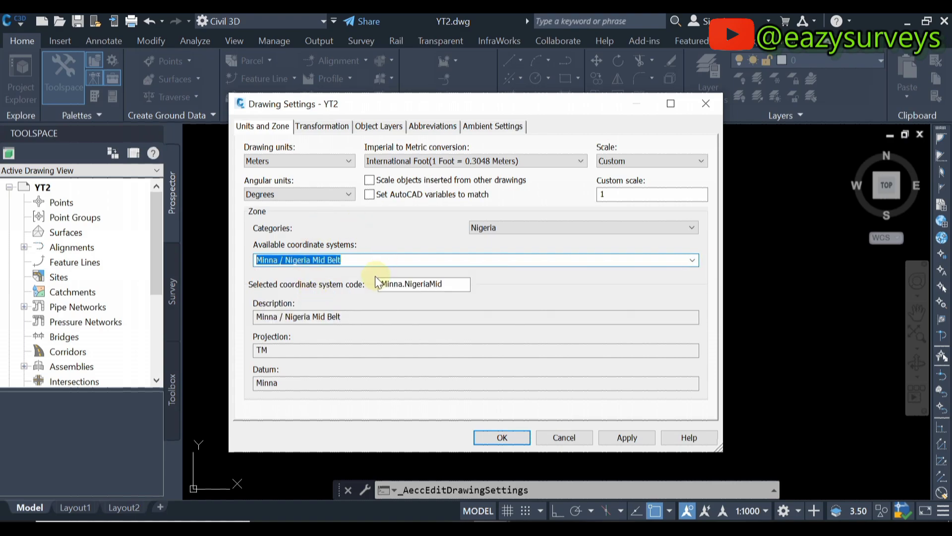
left_click(624, 439)
left_click(500, 437)
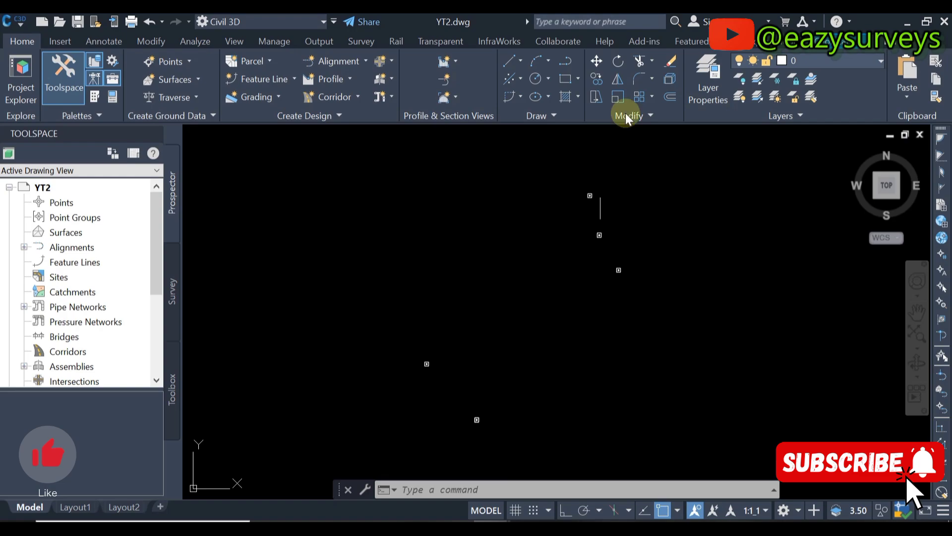
Step: Start a boundary polyline on the first survey point and snap two more vertices to points
left_click(566, 61)
scroll(627, 302, "up", 4)
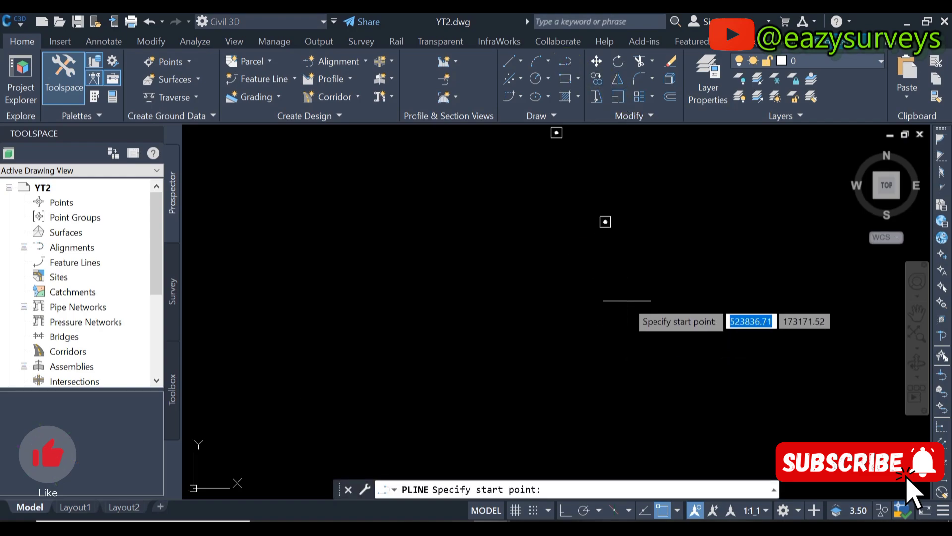
left_click(606, 221)
scroll(508, 303, "up", 3)
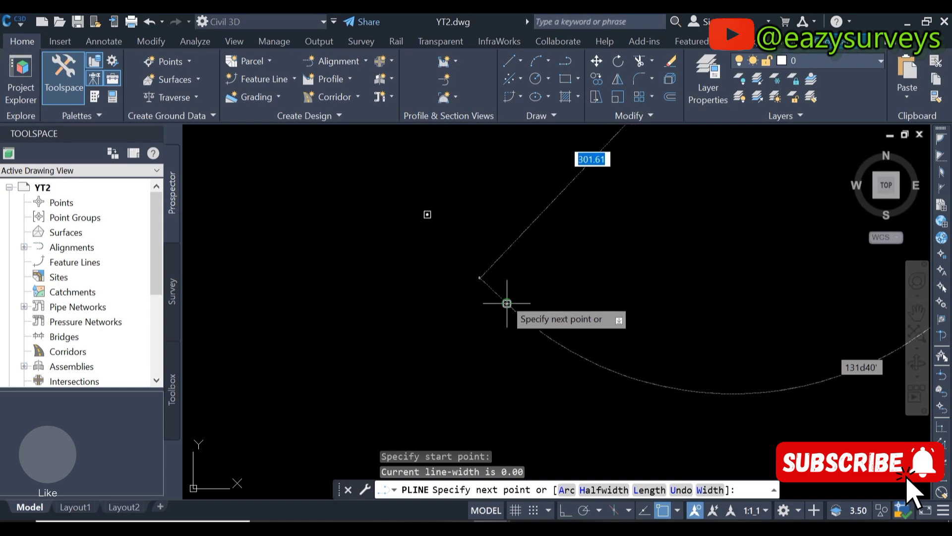
left_click(507, 307)
middle_click_drag(380, 164, 406, 275)
left_click(407, 275)
Step: Add the remaining three boundary vertices on the survey points
scroll(404, 298, "down", 3)
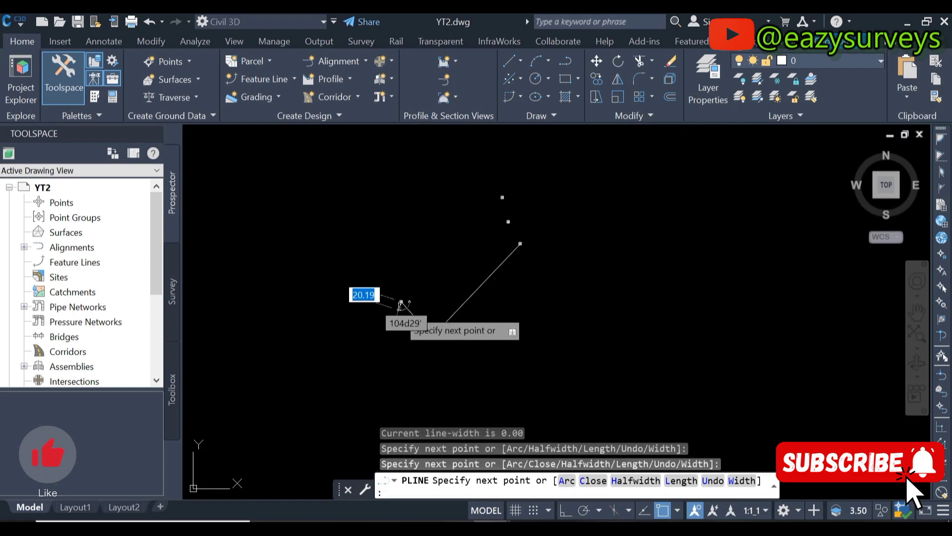
scroll(502, 196, "up", 2)
scroll(501, 198, "up", 2)
left_click(501, 199)
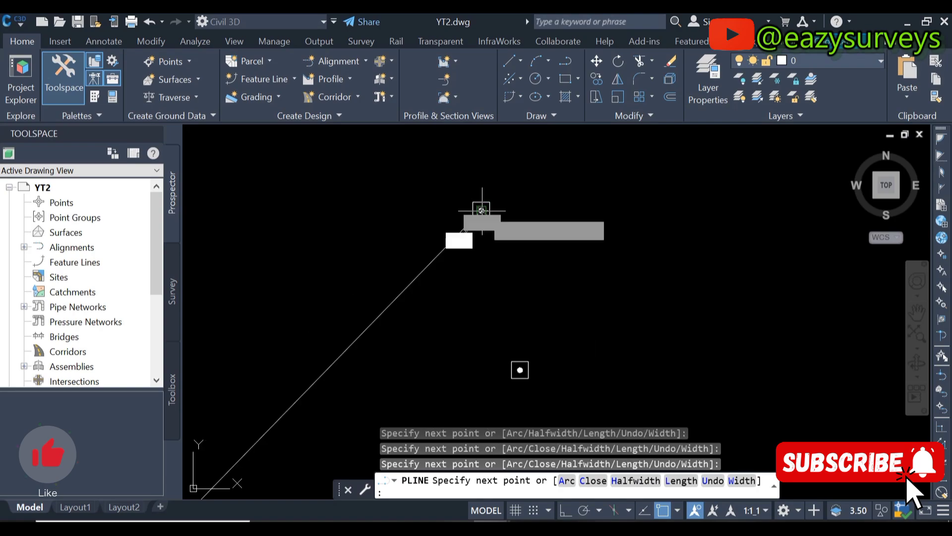
scroll(500, 252, "down", 4)
scroll(500, 252, "up", 4)
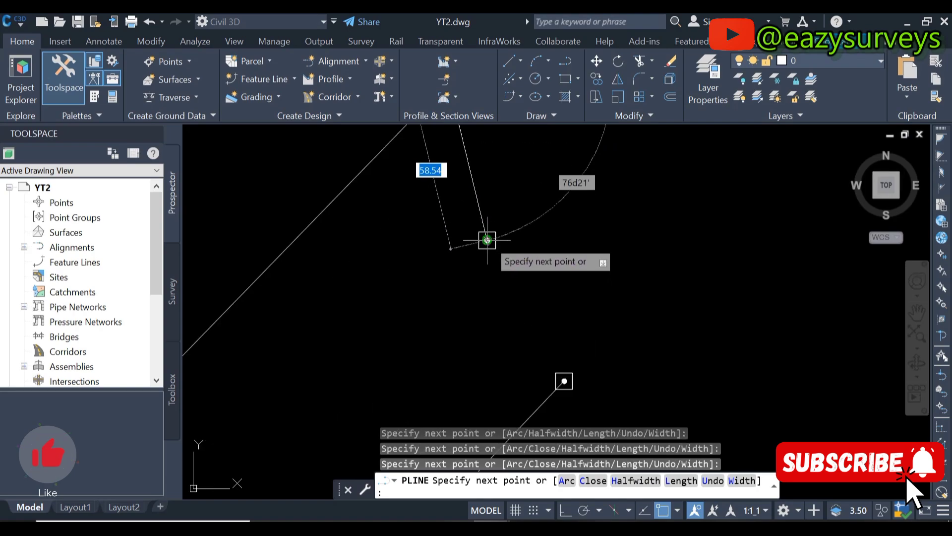
left_click(487, 240)
scroll(501, 268, "down", 3)
scroll(517, 296, "up", 5)
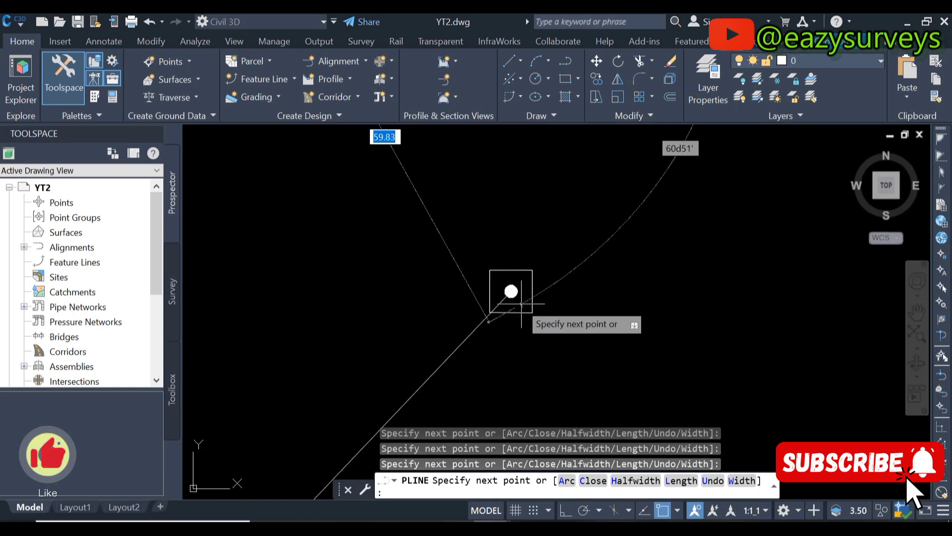
left_click(511, 291)
Step: Close the polyline back to its start, then select it to check and deselect
right_click(512, 292)
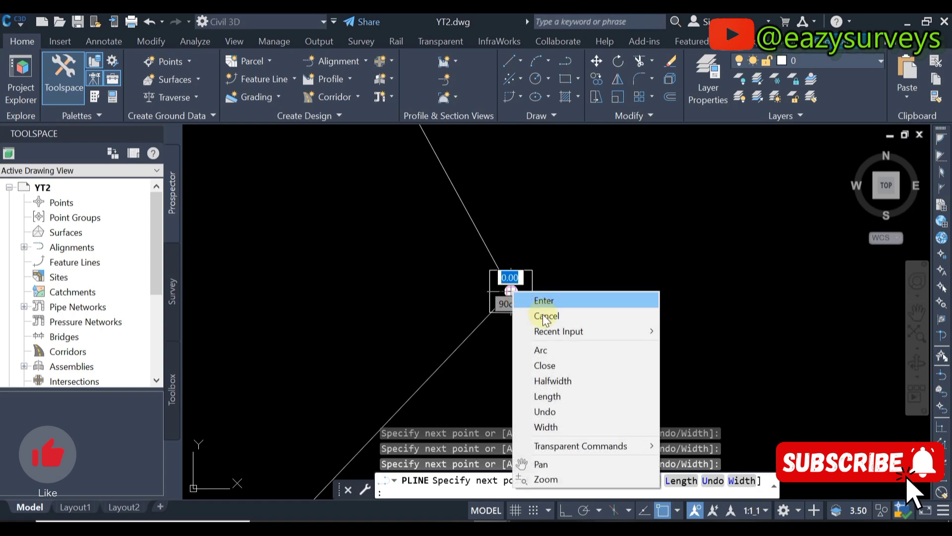
left_click(552, 367)
scroll(615, 236, "down", 5)
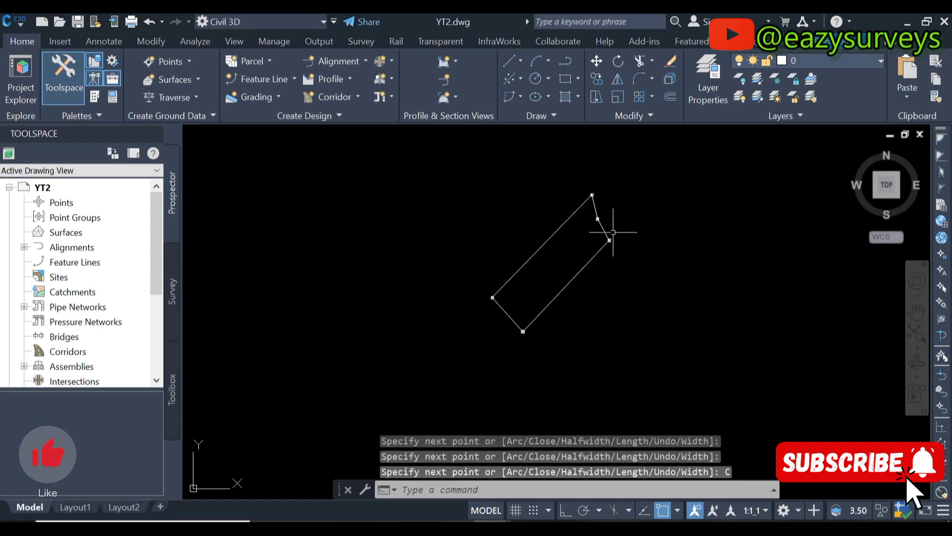
left_click(573, 208)
scroll(577, 223, "up", 4)
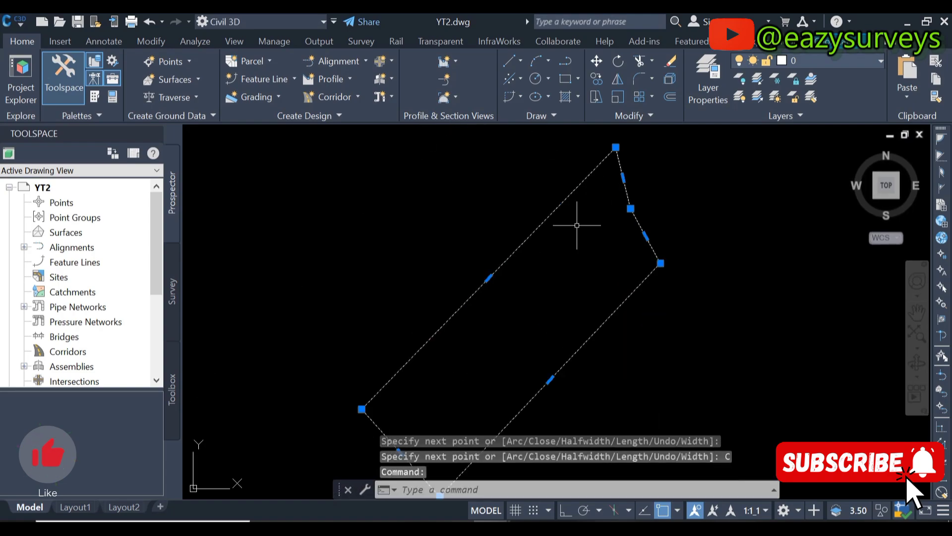
key("Escape")
scroll(723, 276, "down", 2)
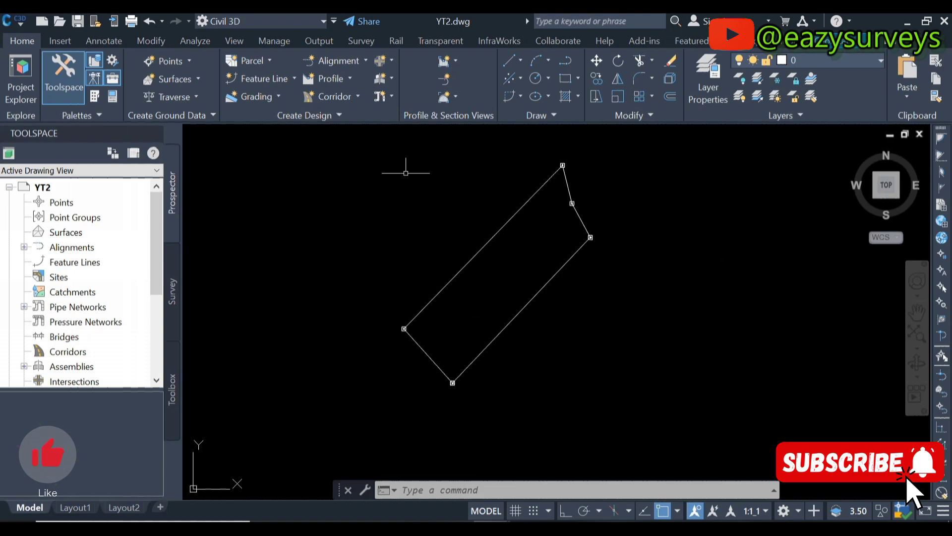
Step: From the Annotate tab, launch Add Labels > Parcel > Multiple Segments
middle_click_drag(521, 266, 521, 278)
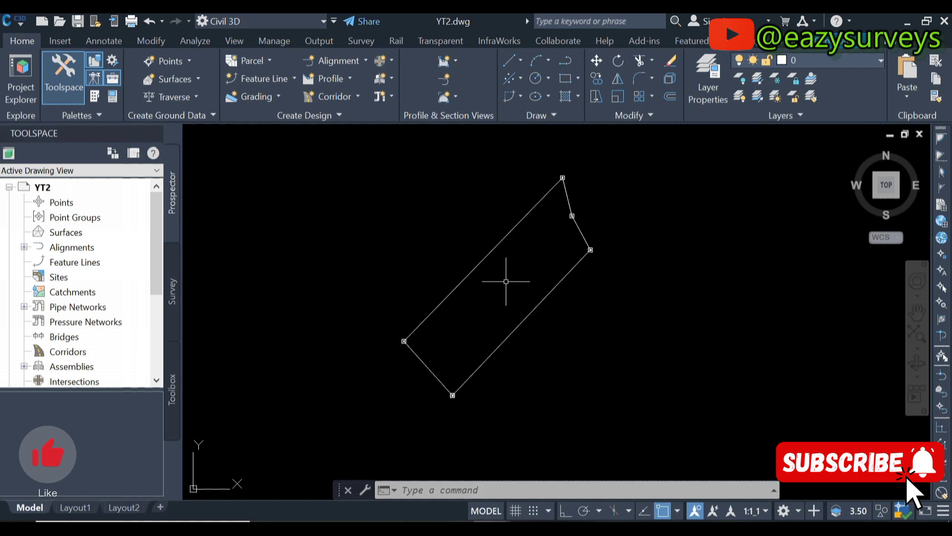
left_click(111, 42)
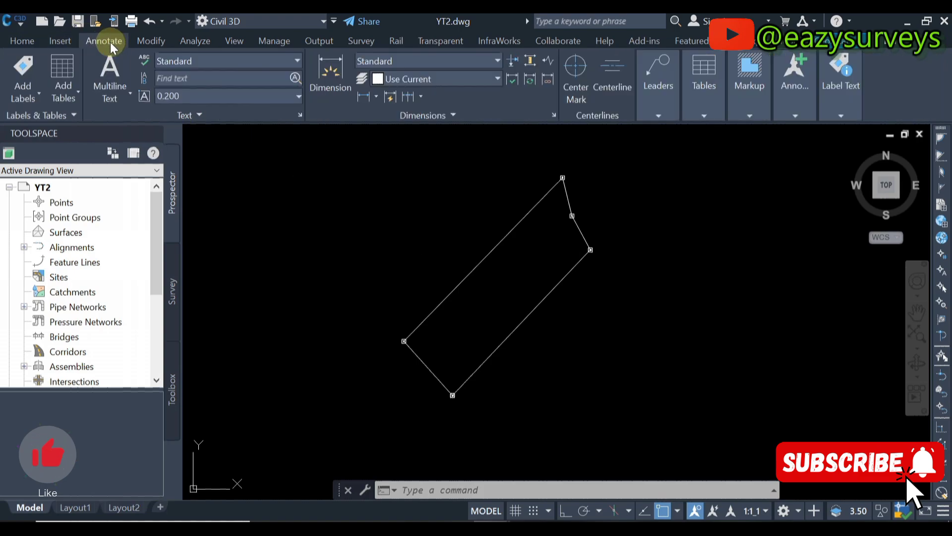
left_click(29, 89)
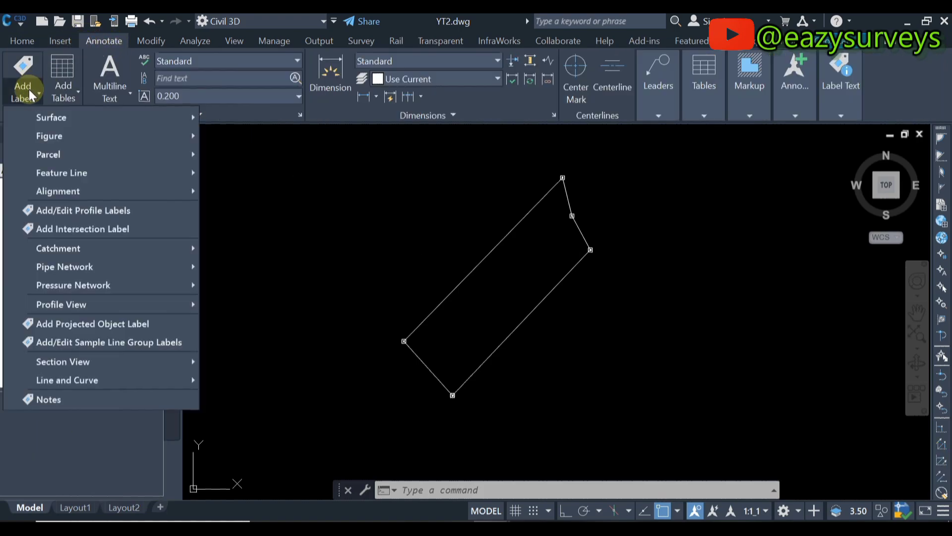
mouse_move(66, 155)
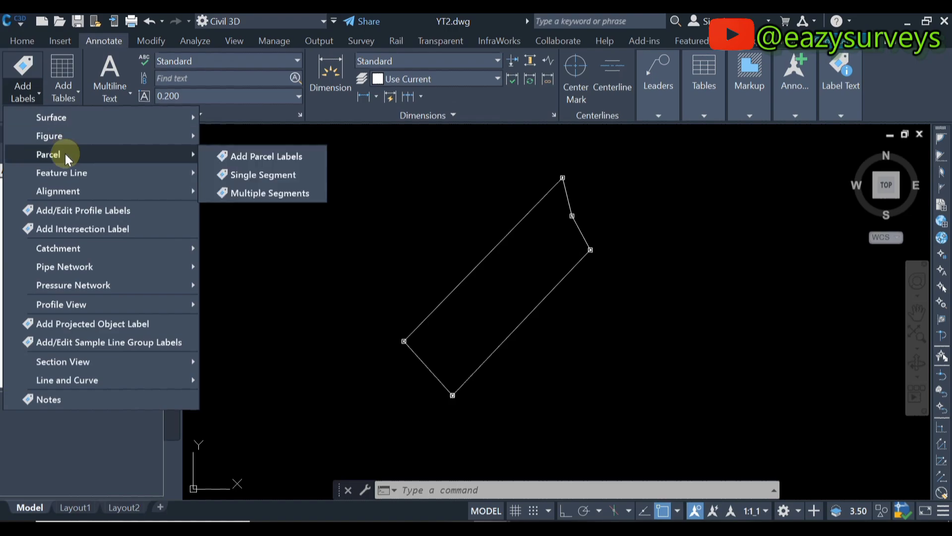
left_click(266, 194)
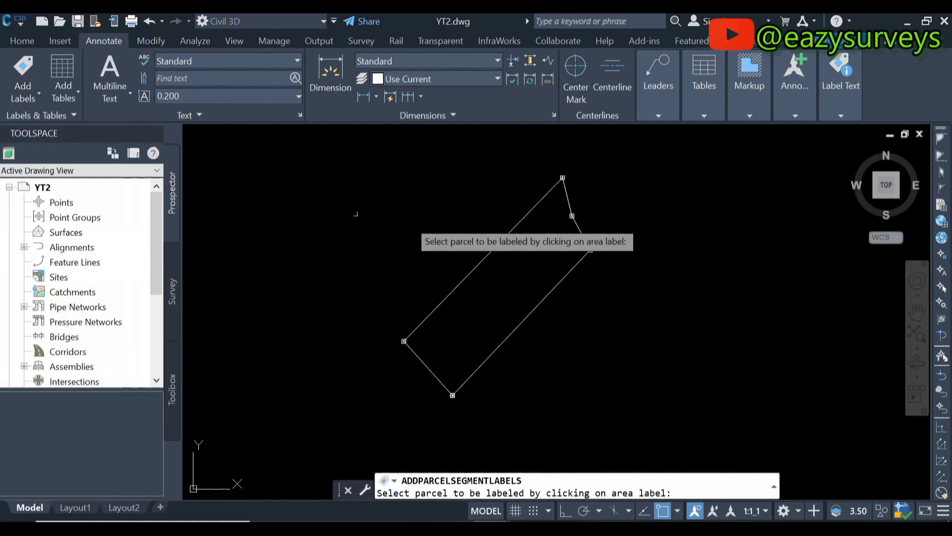
Step: Pick the parcel's area label to label every side, end the command, and zoom to inspect labels
scroll(495, 251, "up", 2)
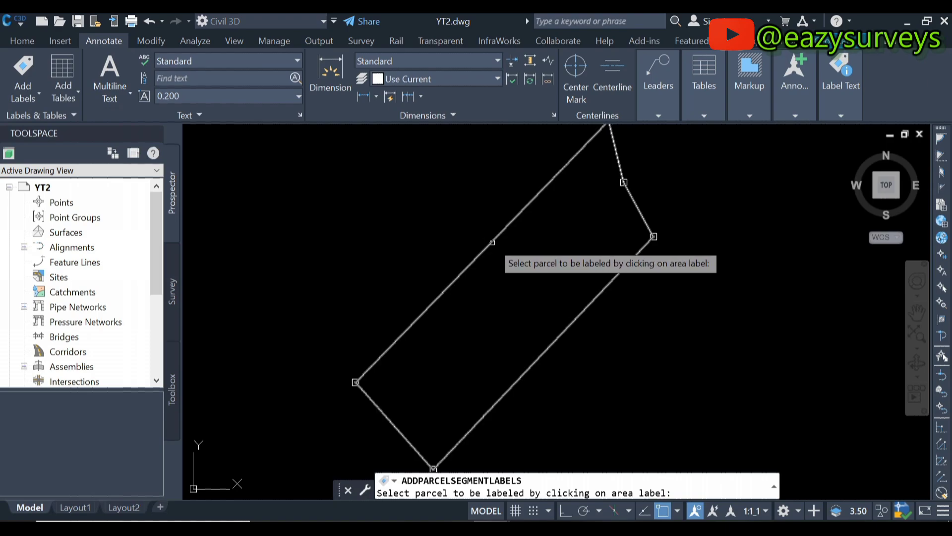
left_click(493, 242)
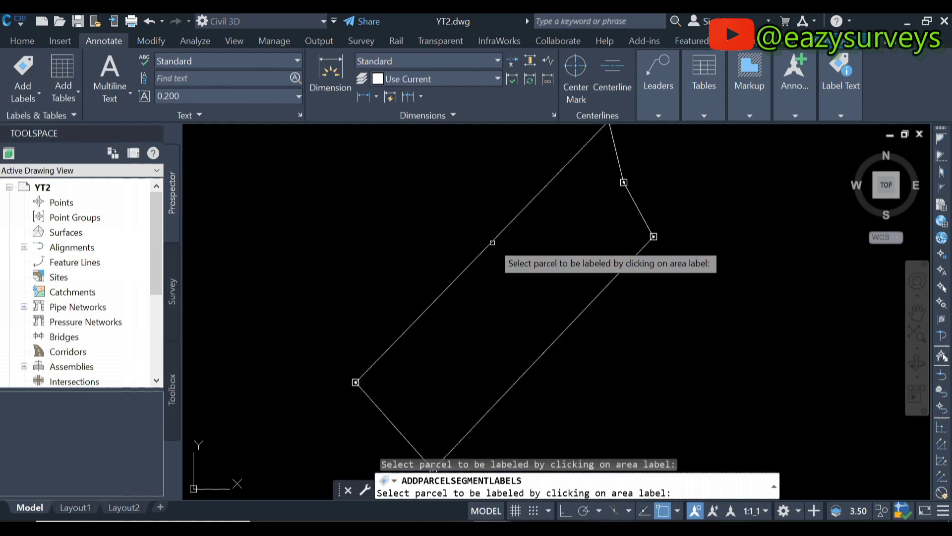
key("Escape")
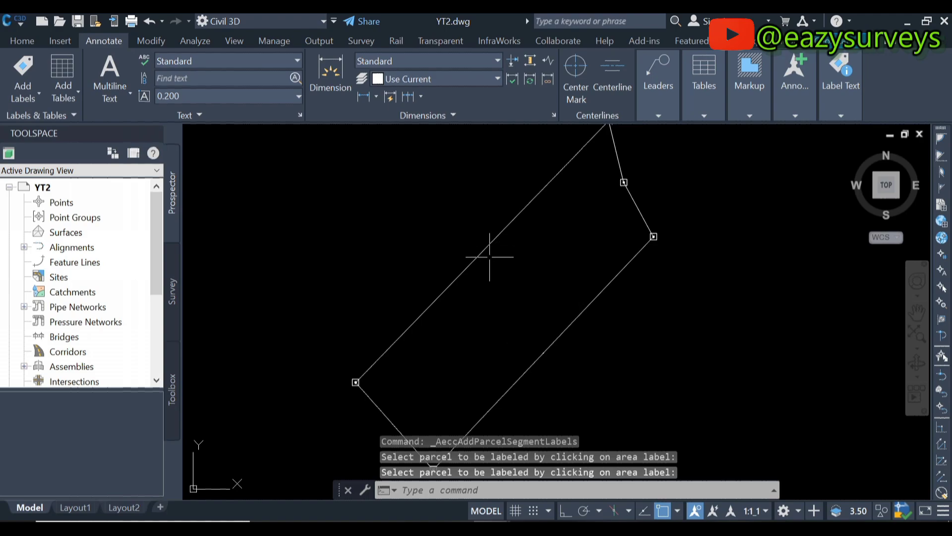
scroll(570, 311, "up", 5)
scroll(608, 283, "up", 4)
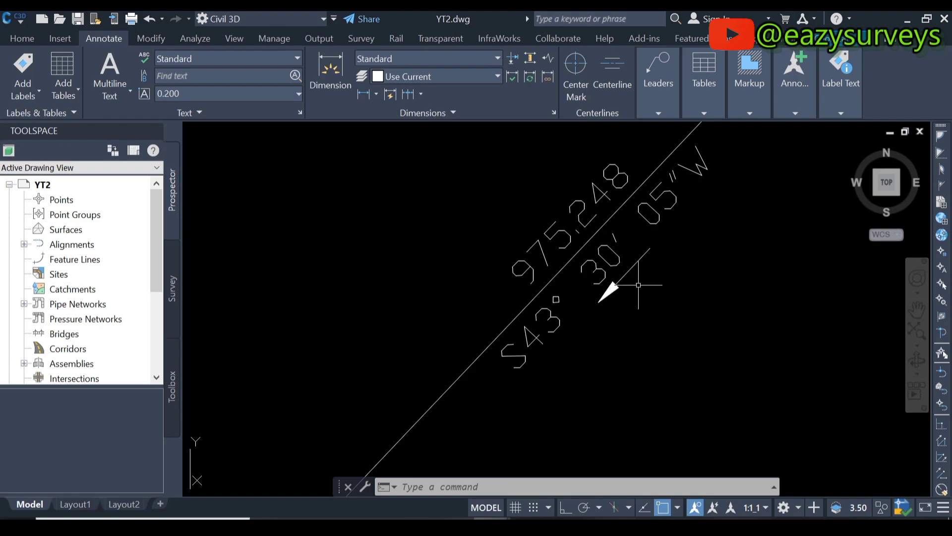
scroll(637, 287, "down", 5)
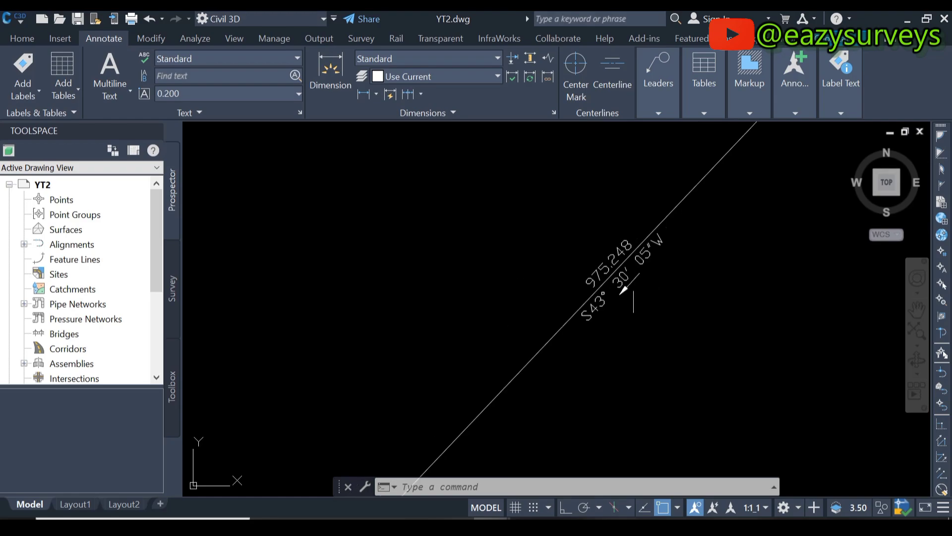
scroll(632, 285, "up", 6)
scroll(621, 274, "down", 4)
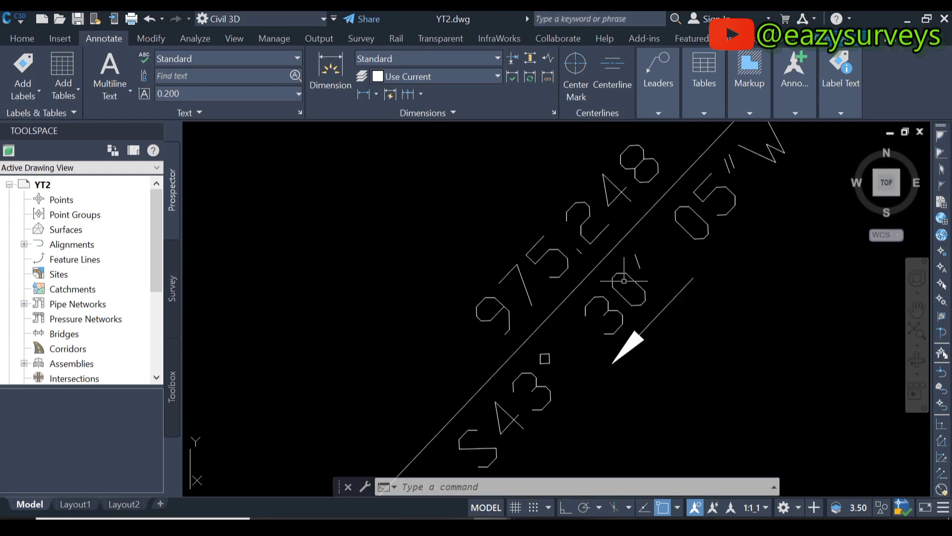
Step: Select a bearing/distance label and open Edit Label Style, keeping Standard as the line label style
left_click(627, 280)
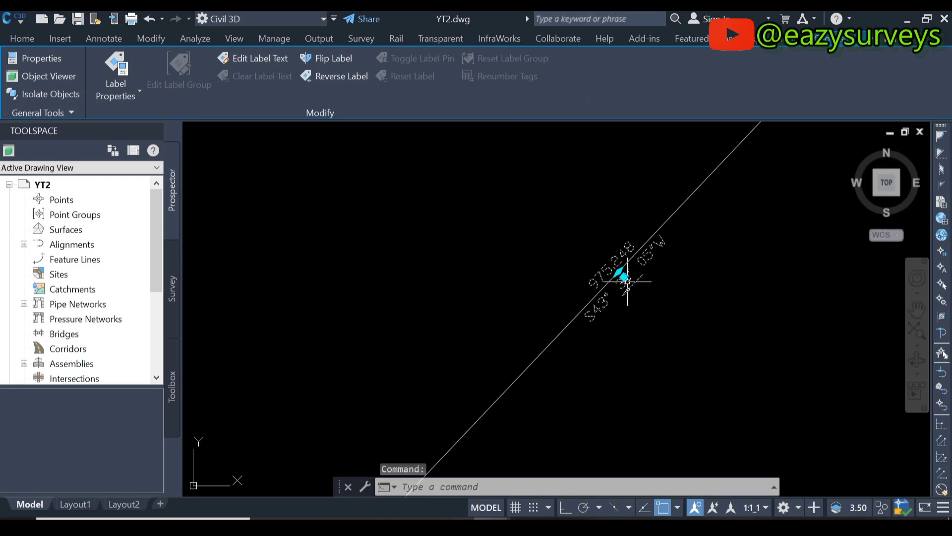
scroll(627, 281, "up", 5)
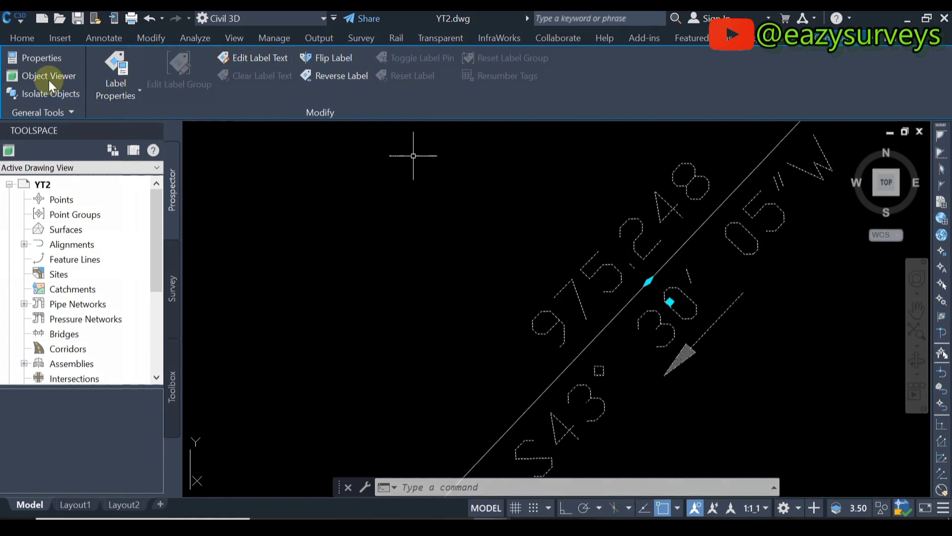
left_click(128, 96)
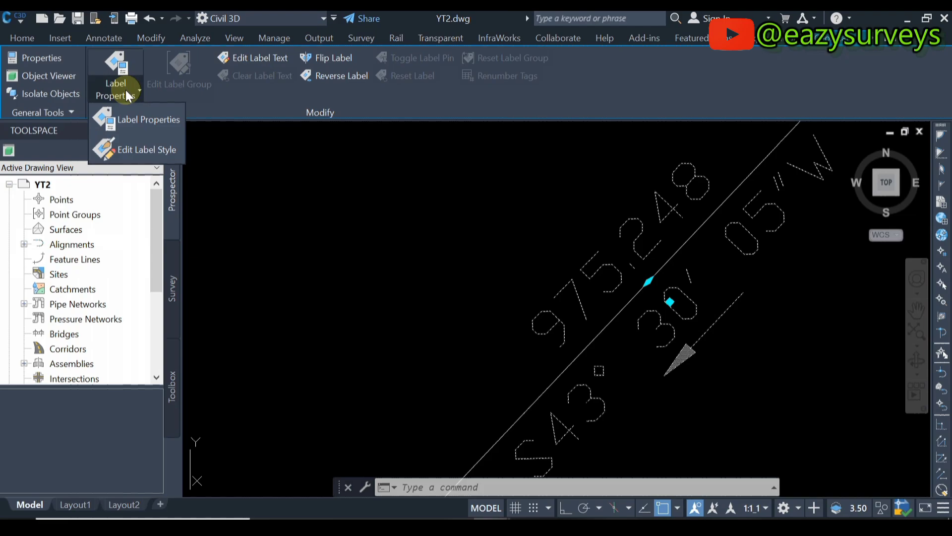
left_click(132, 151)
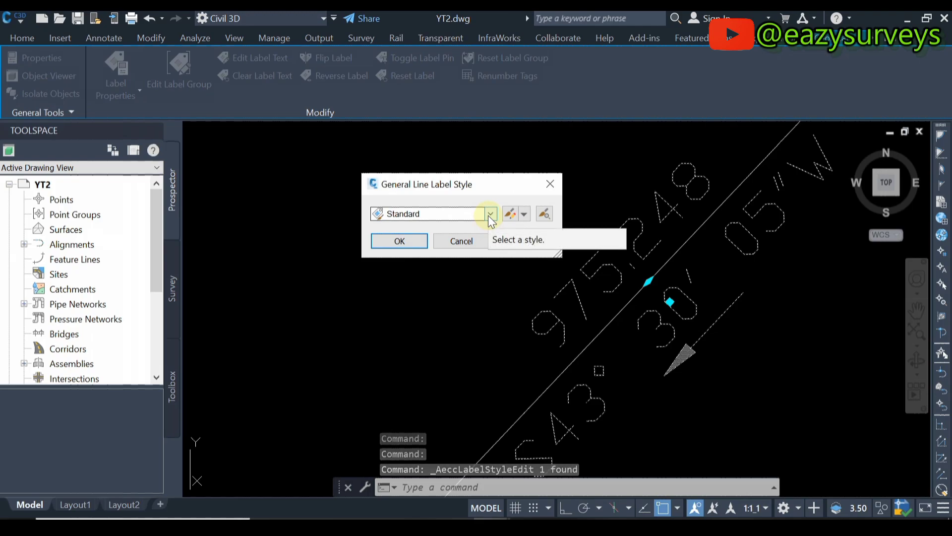
left_click(490, 213)
left_click(488, 215)
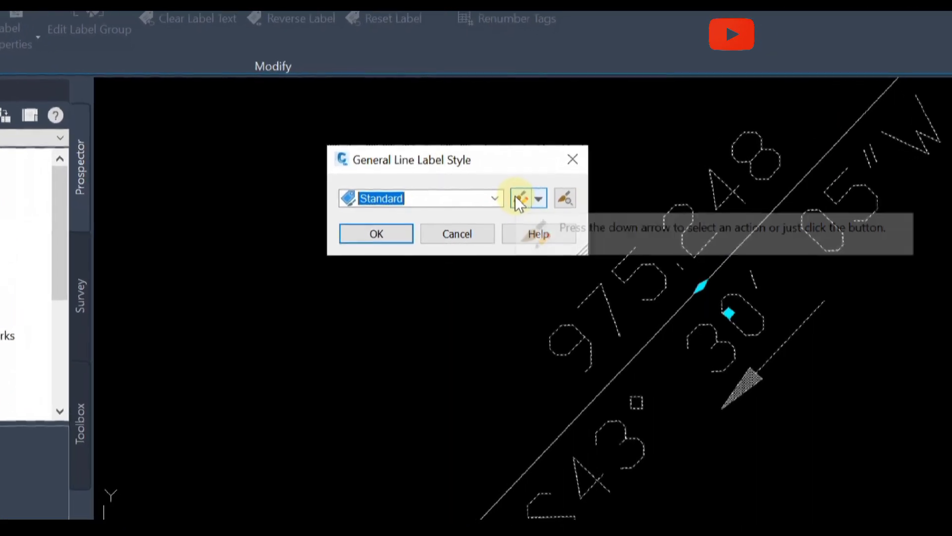
Step: Edit the Standard style: set Direction Arrow visibility to False, then select the Bearing component
left_click(517, 197)
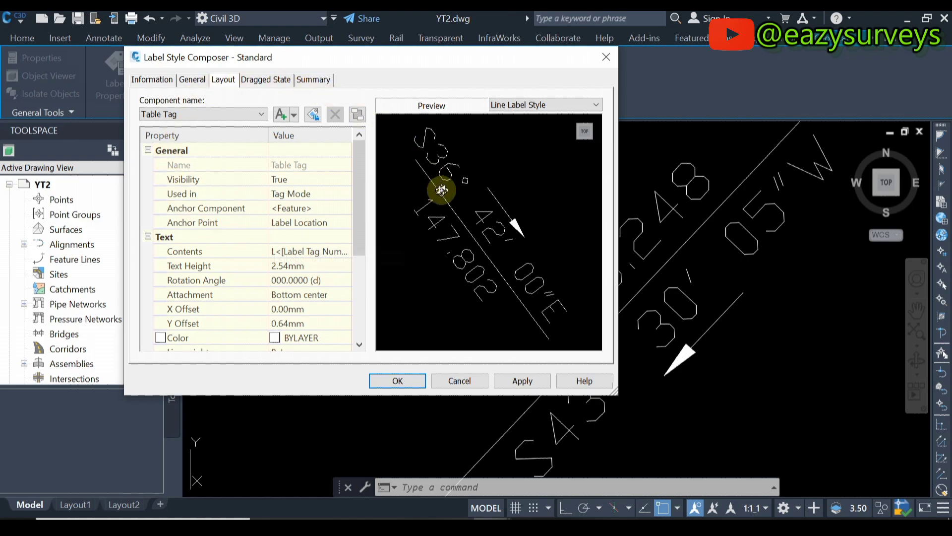
left_click(157, 80)
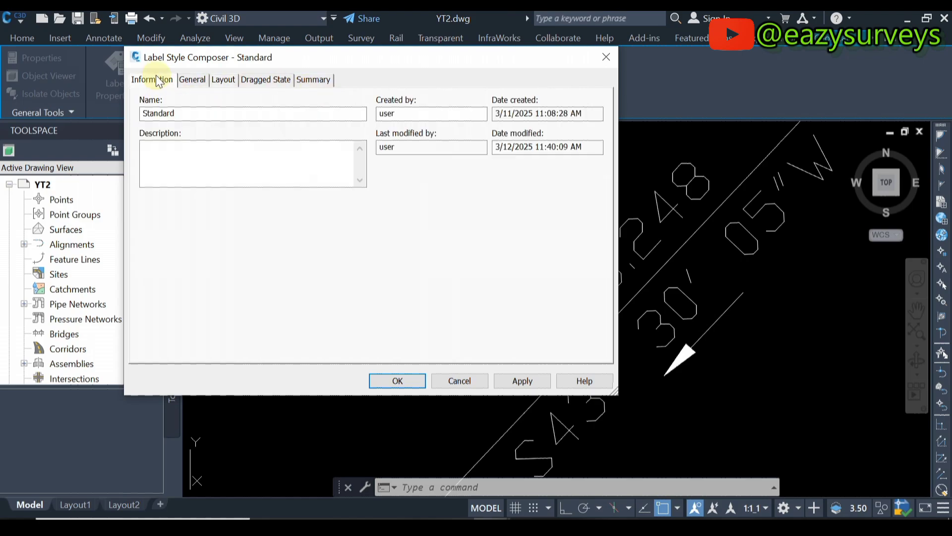
left_click(229, 83)
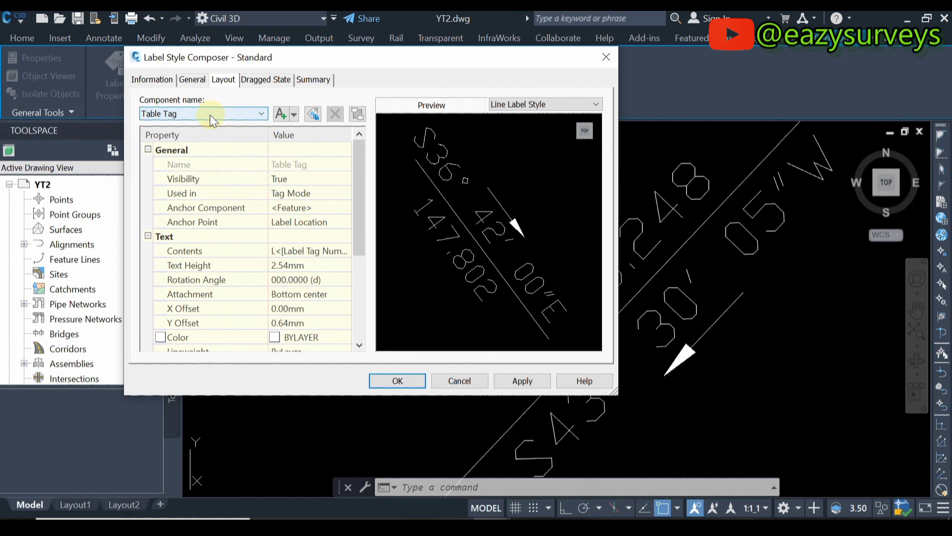
left_click(174, 113)
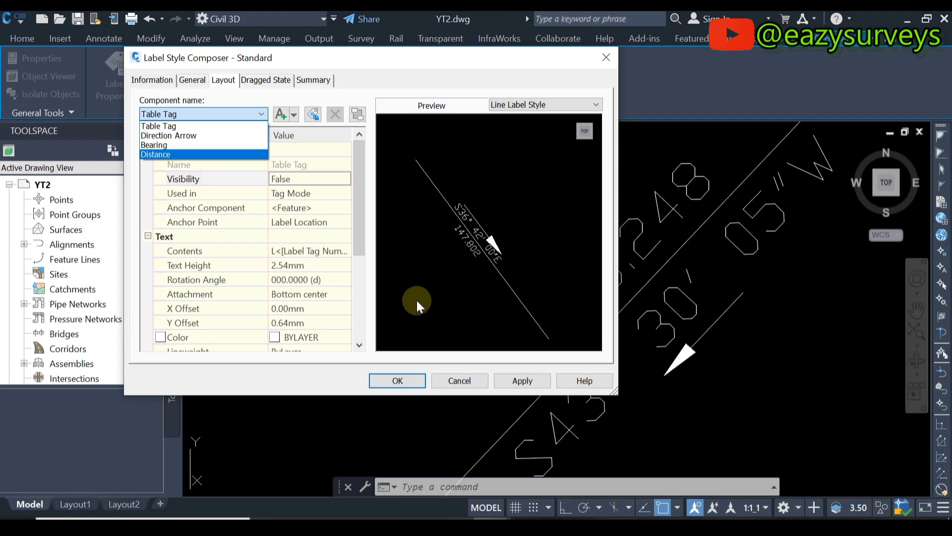
left_click(181, 135)
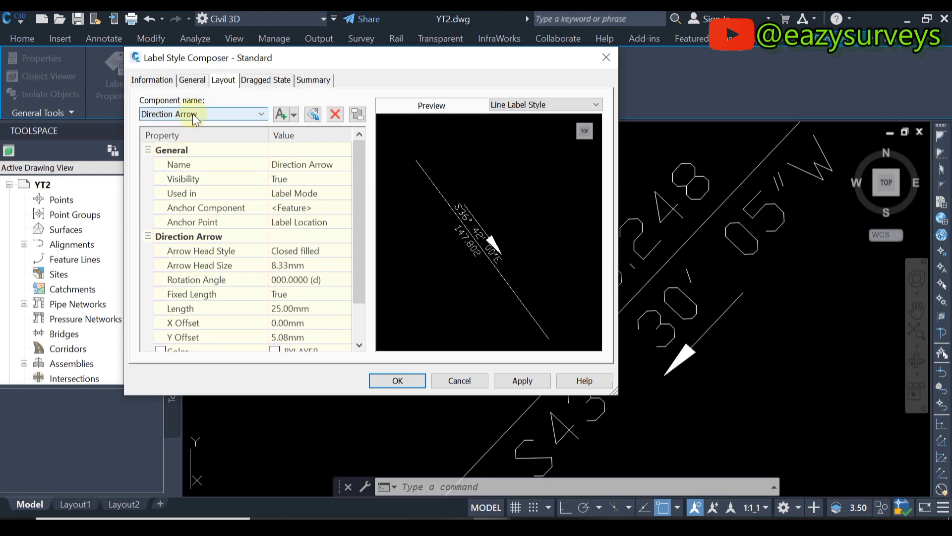
left_click(308, 177)
left_click(300, 195)
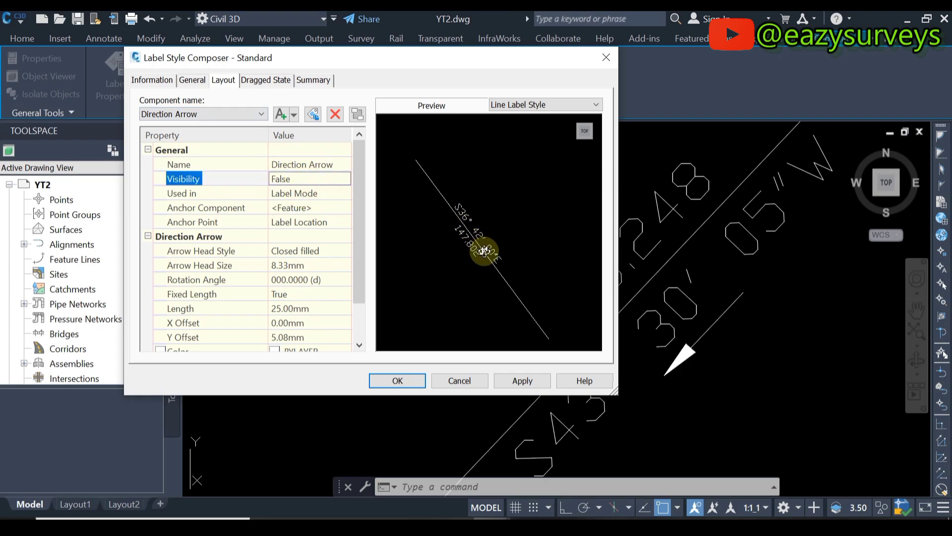
left_click(222, 115)
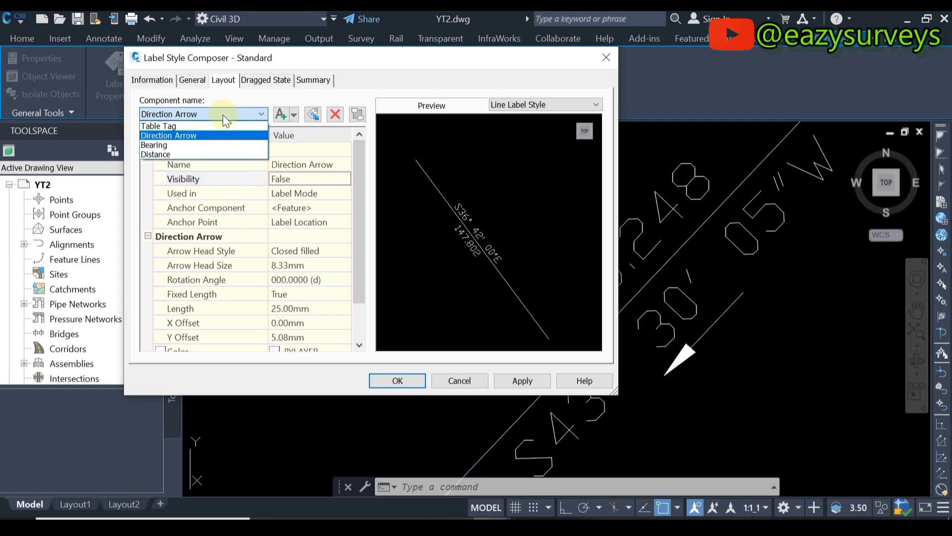
left_click(177, 145)
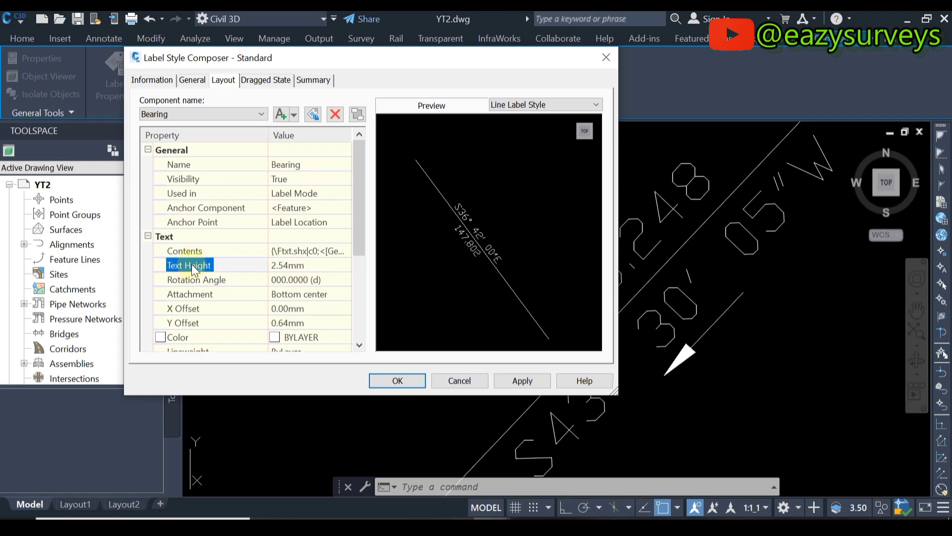
Step: Set the Bearing text height to 4.8mm and open its Contents in the Text Component Editor
left_click(290, 266)
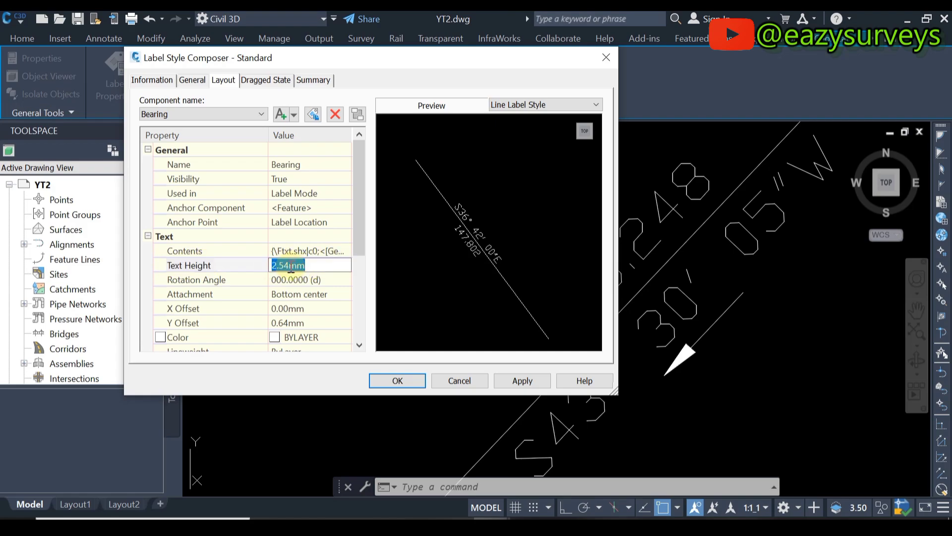
left_click_drag(290, 268, 262, 273)
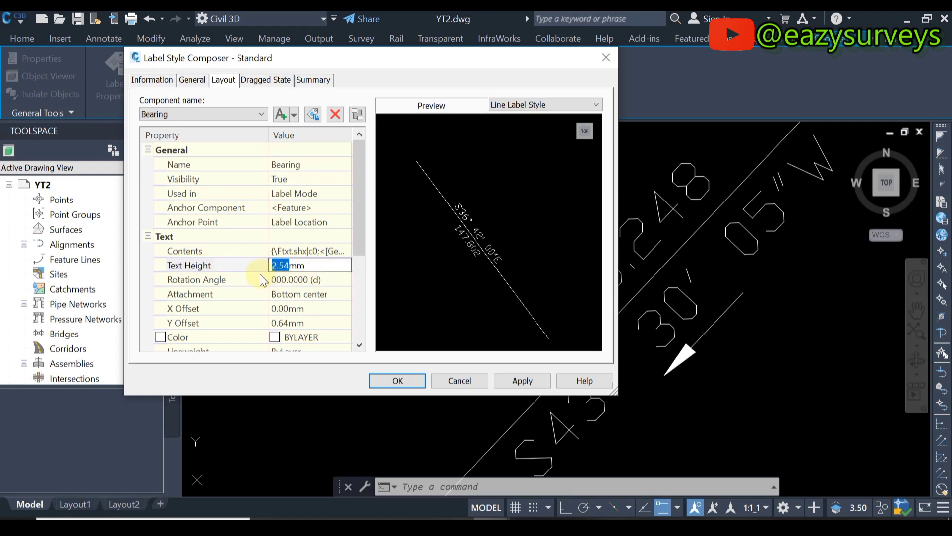
type("4")
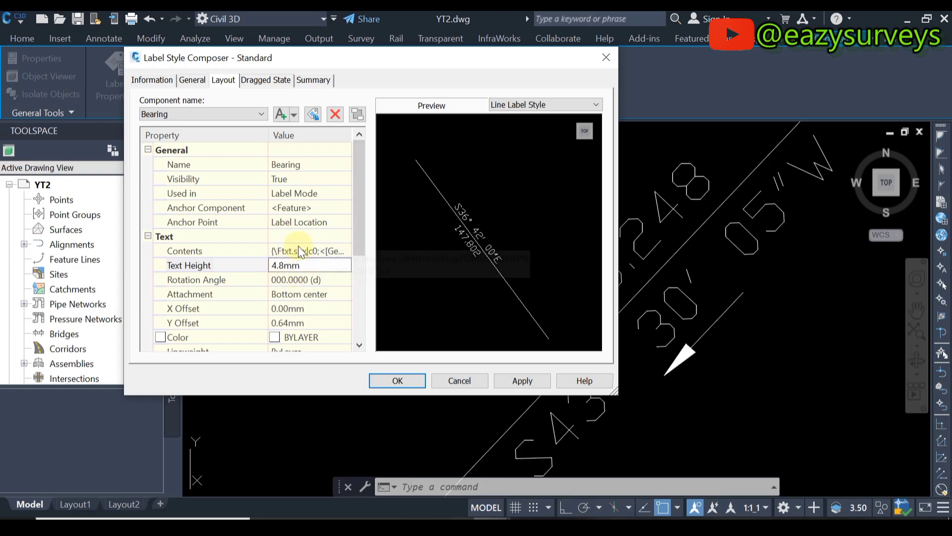
left_click(303, 223)
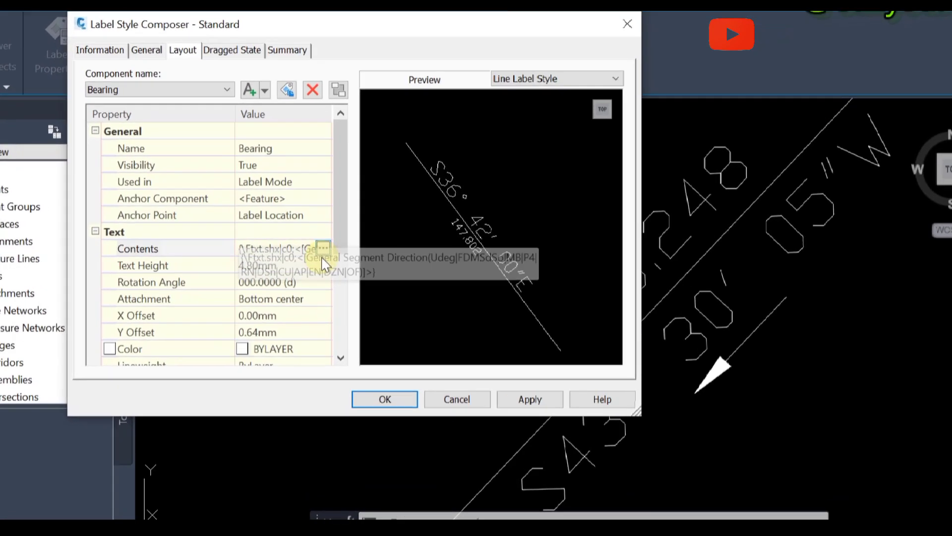
left_click(344, 251)
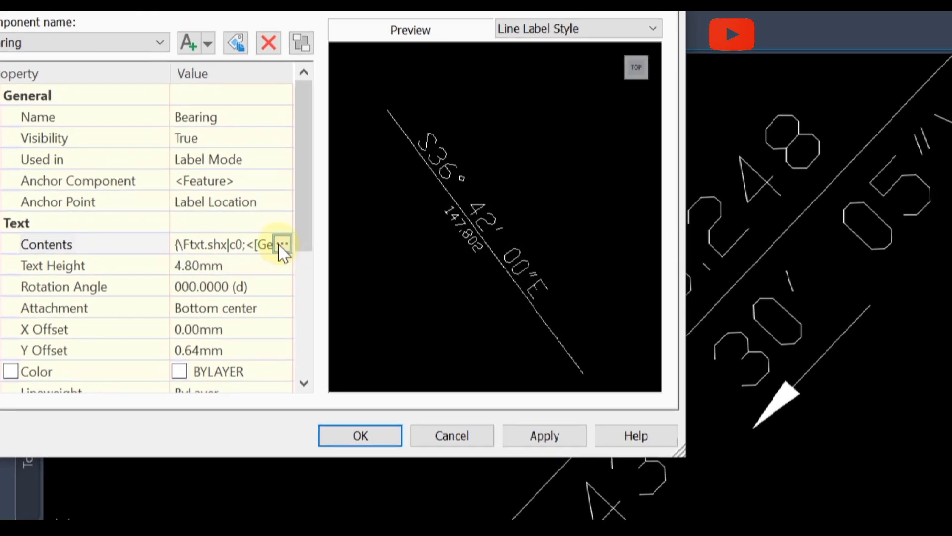
left_click(295, 246)
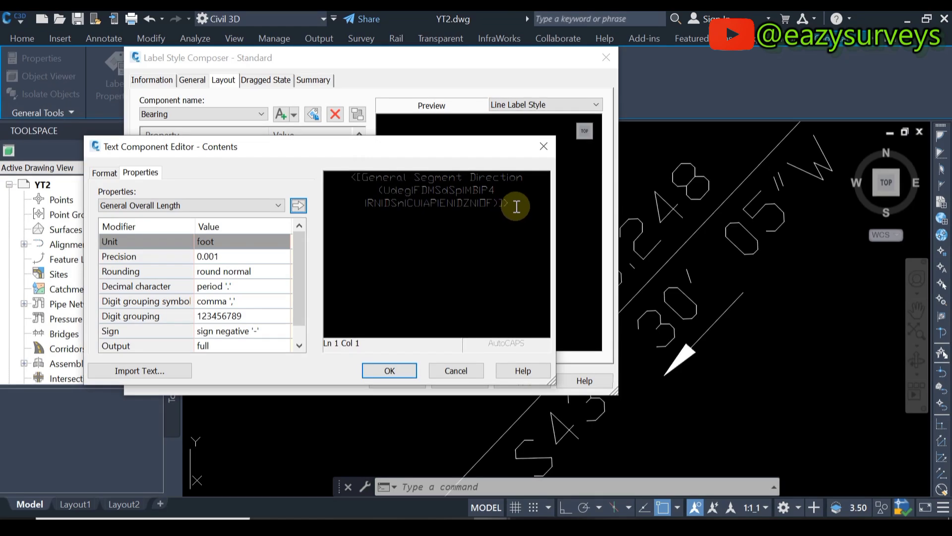
Step: Change the bearing text to North Azimuth with 1 minute precision and apply it
left_click_drag(510, 205, 375, 189)
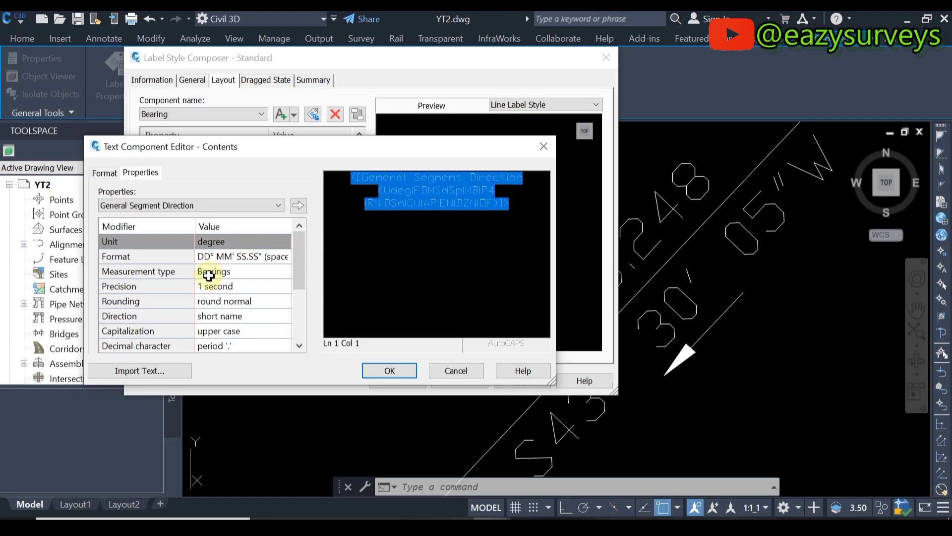
left_click(231, 272)
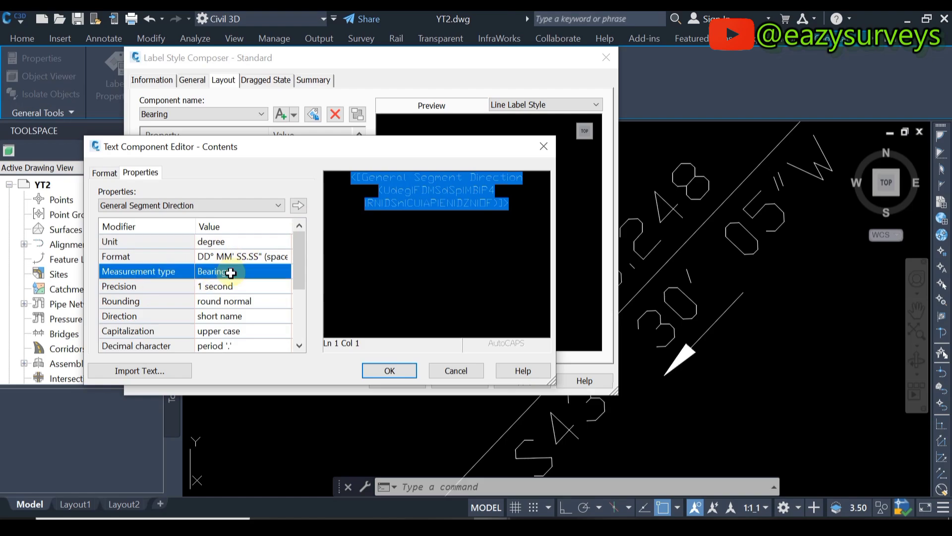
left_click(231, 272)
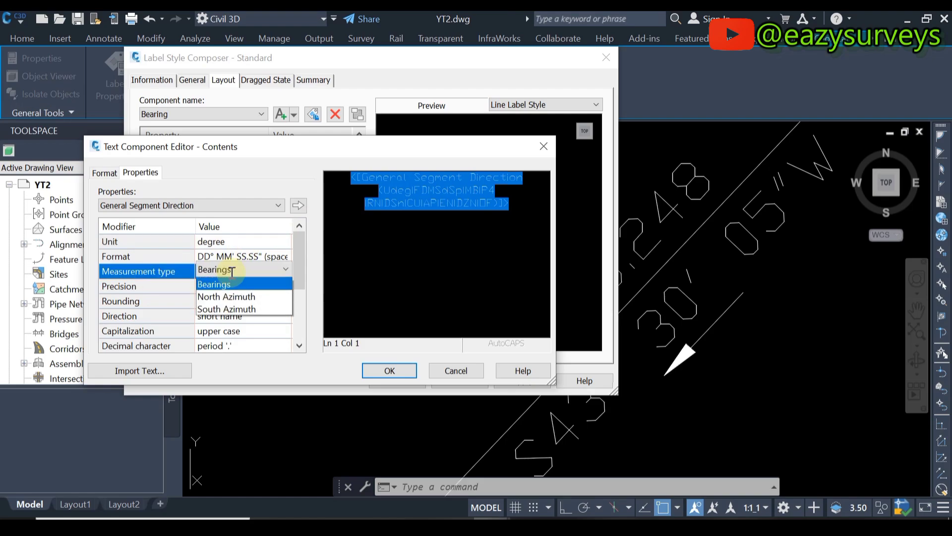
left_click(237, 297)
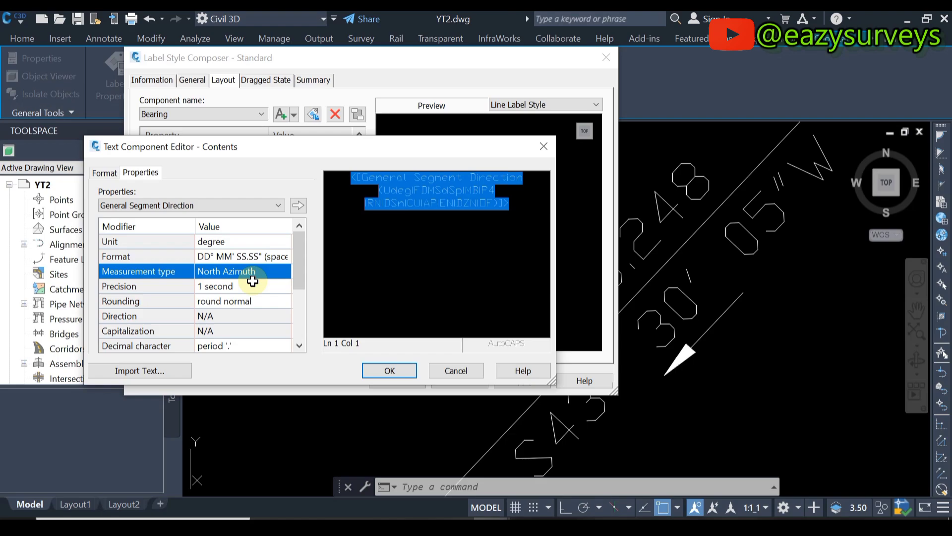
left_click(243, 286)
left_click(245, 288)
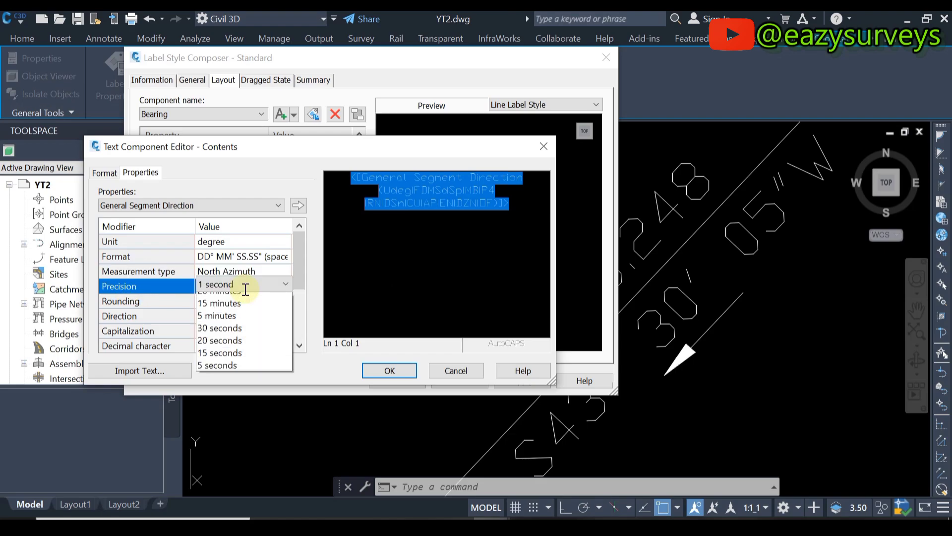
left_click(221, 324)
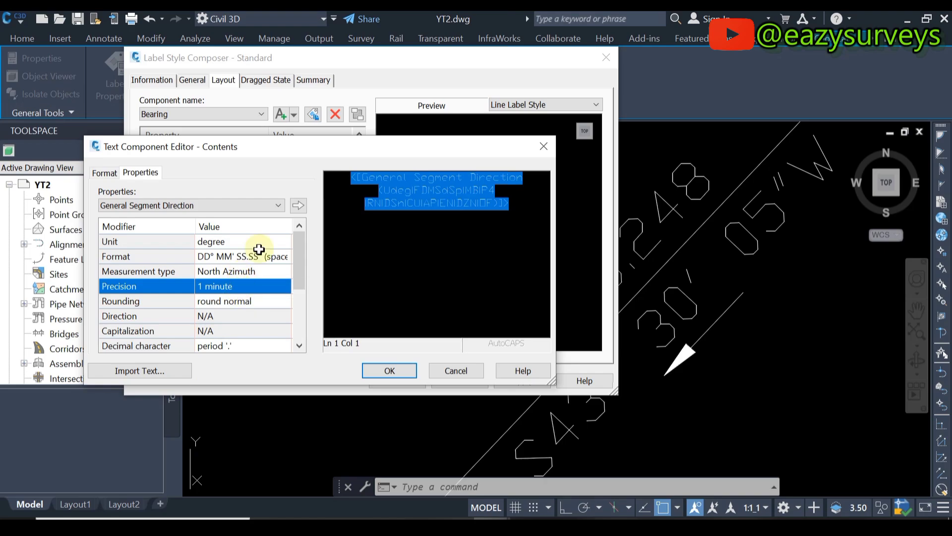
left_click(298, 205)
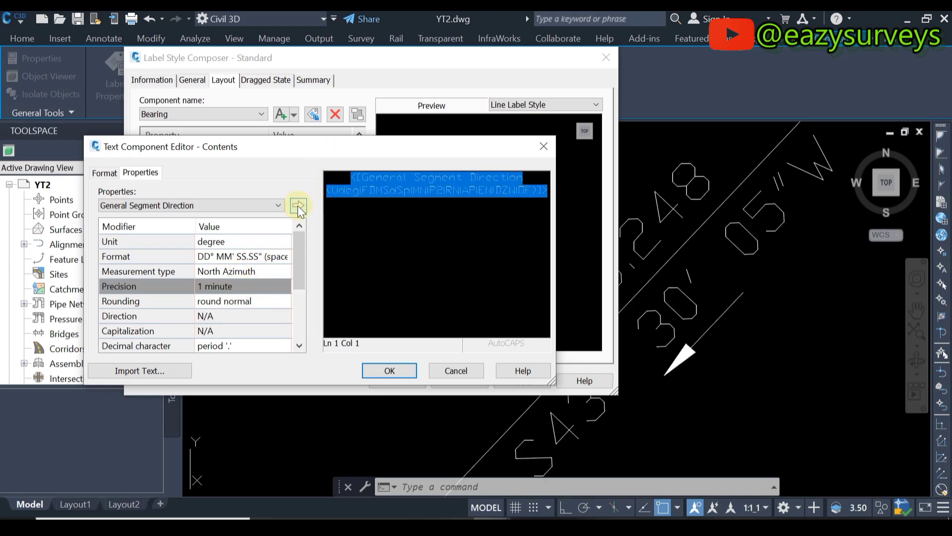
Step: Make the Bearing text bold Times New Roman and close the Text Component Editor
left_click(106, 172)
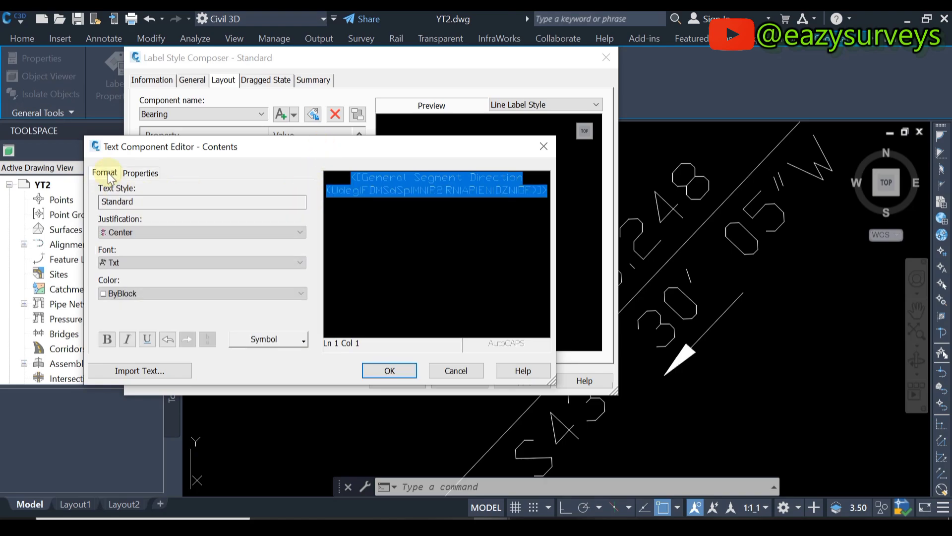
left_click(141, 259)
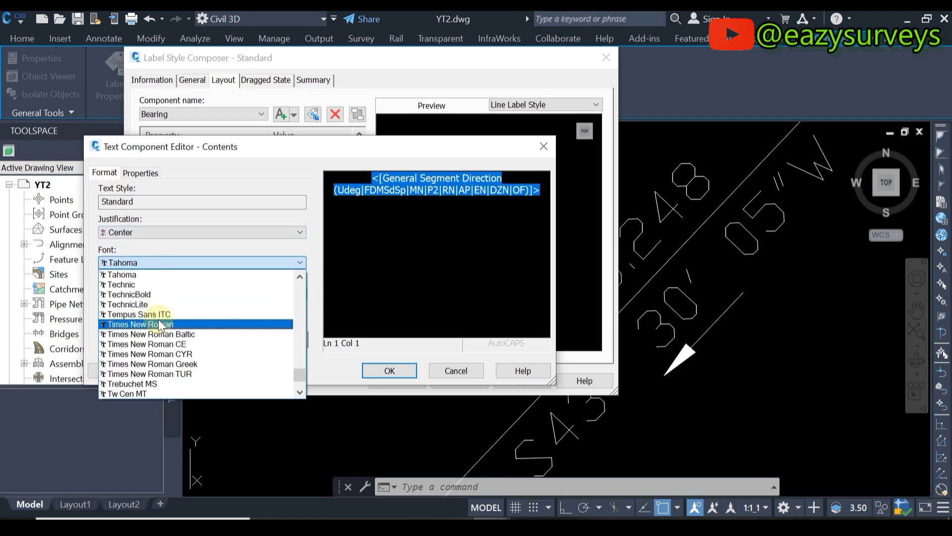
left_click(156, 321)
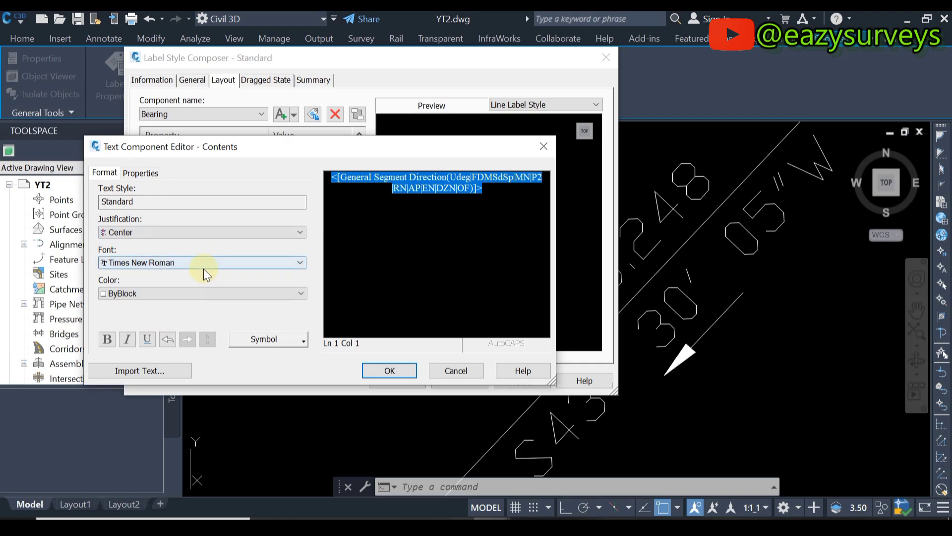
left_click(108, 339)
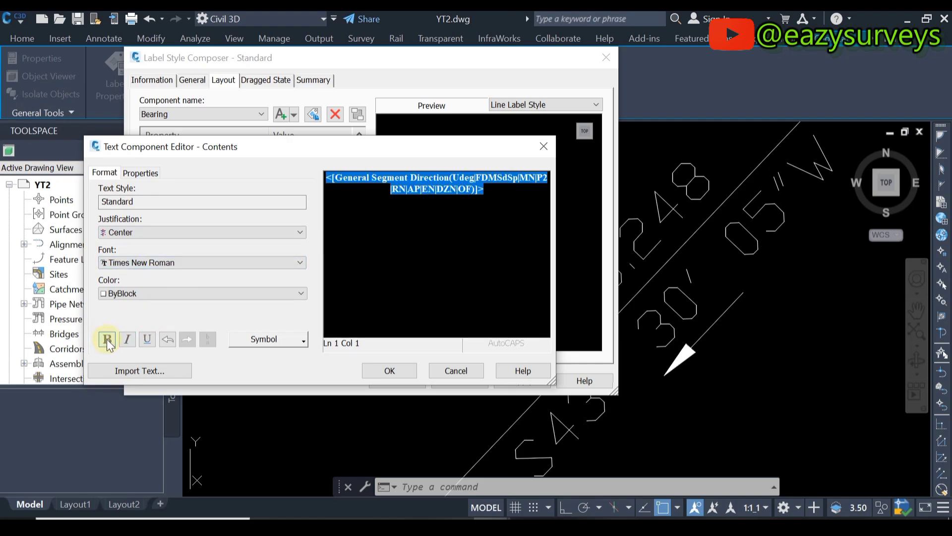
left_click(390, 370)
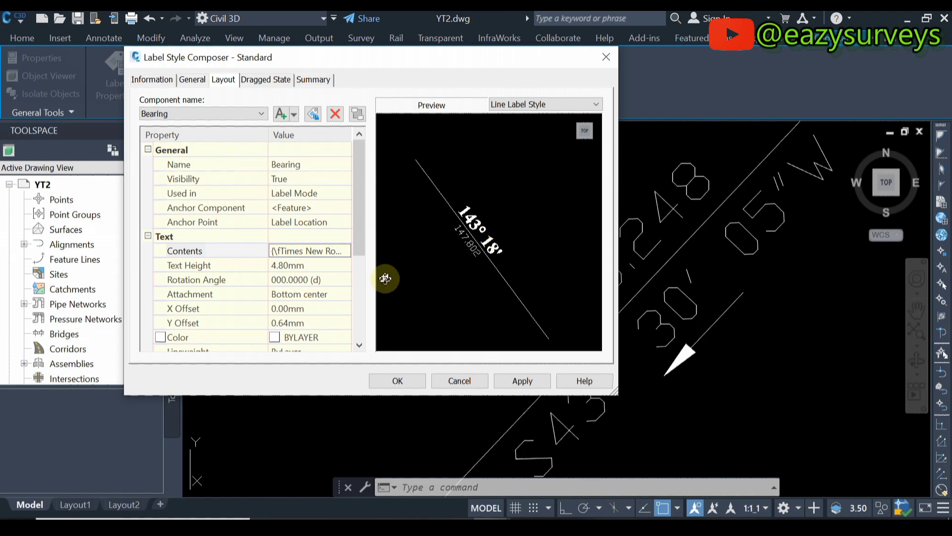
Step: Switch to the Distance component, set its text height to 4.8 mm, and open its contents
left_click(227, 113)
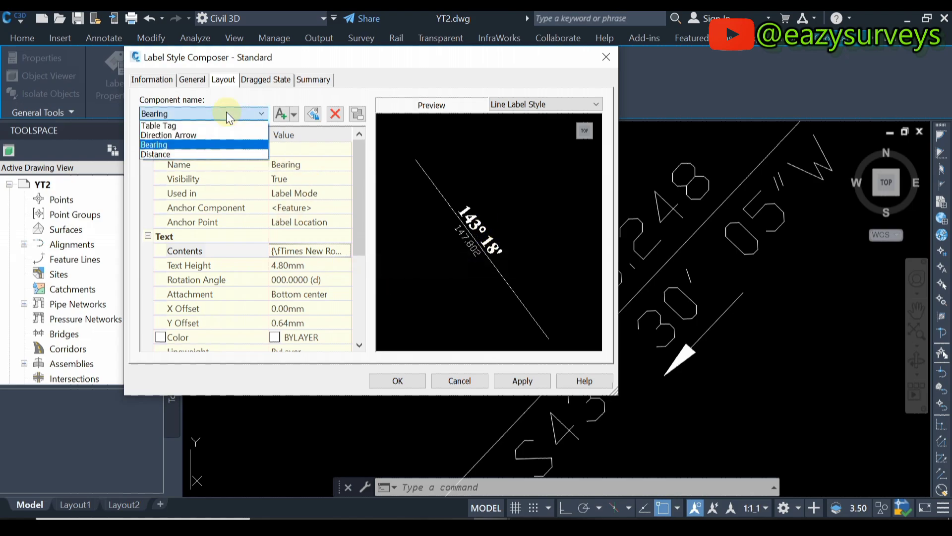
left_click(167, 153)
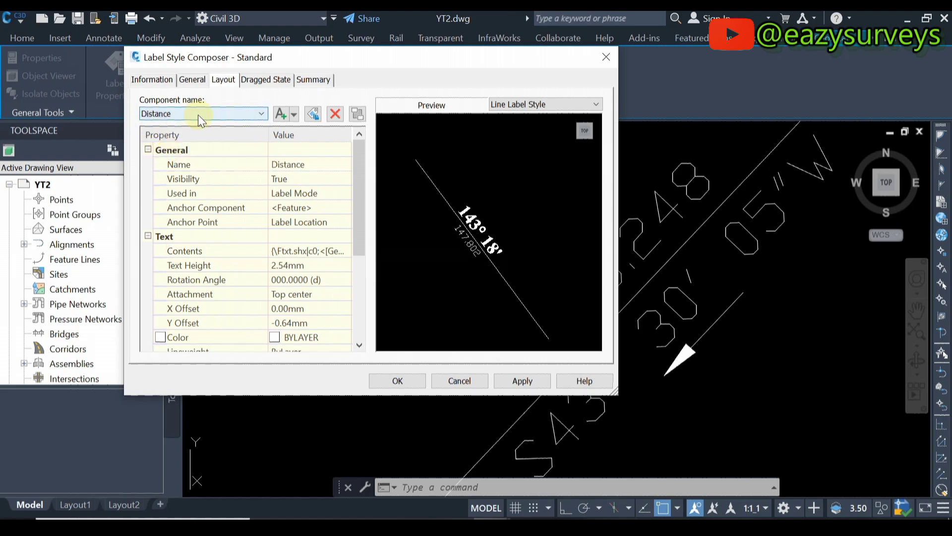
left_click(282, 265)
type("4")
key("Return")
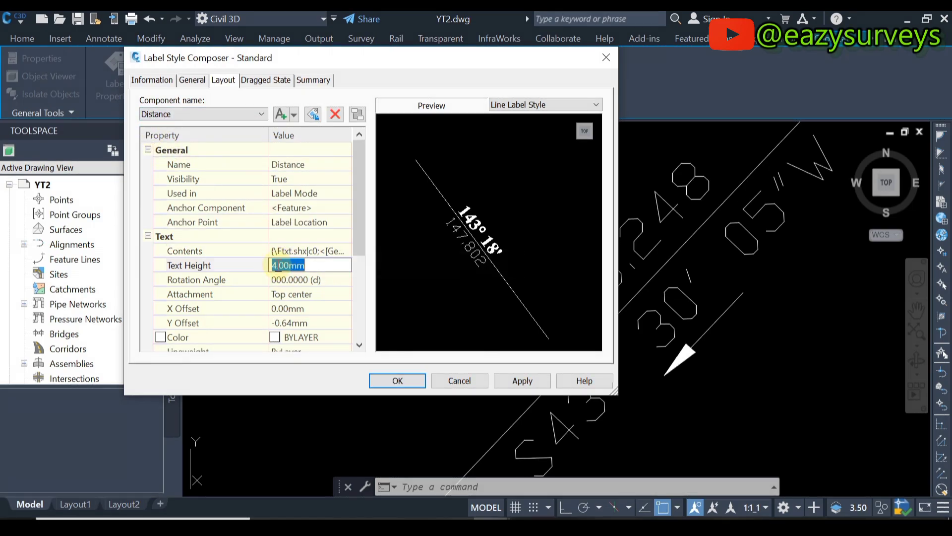
type("4.8")
left_click(296, 280)
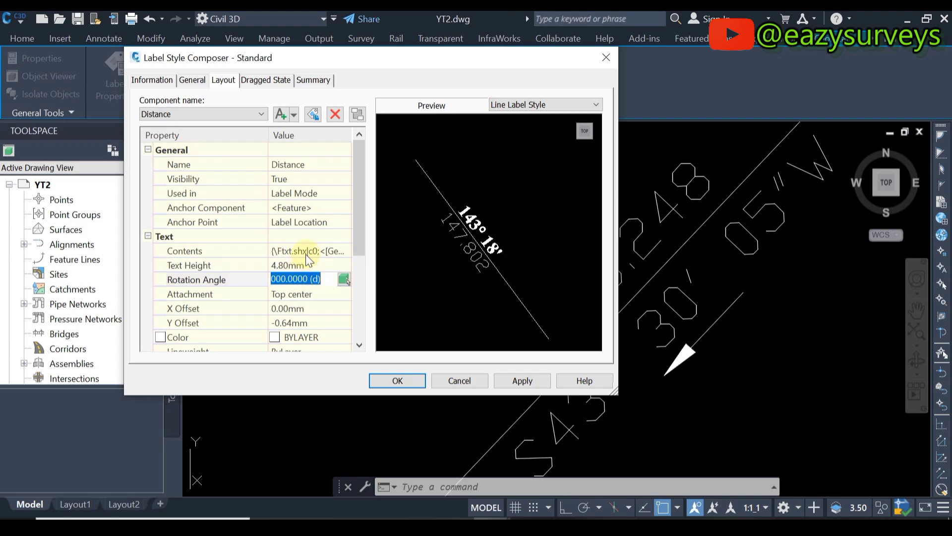
left_click(322, 251)
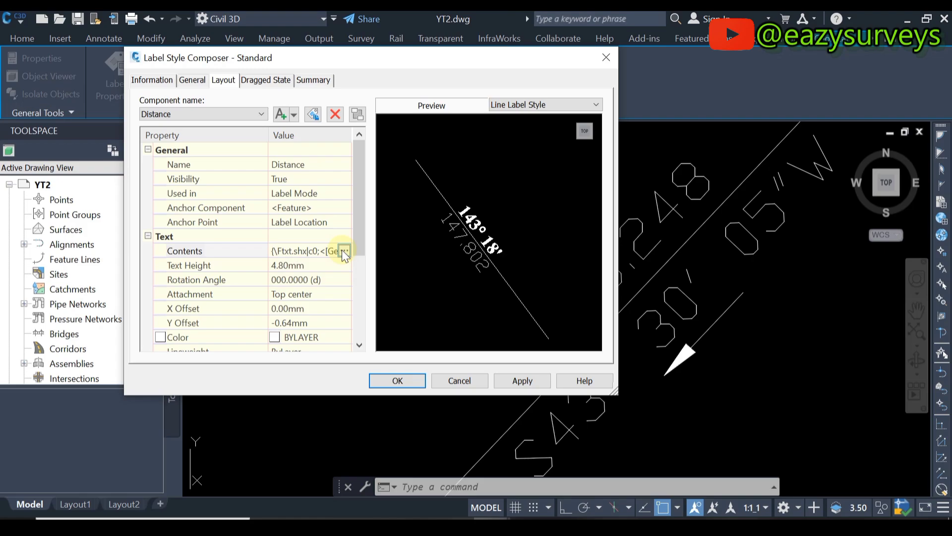
left_click(343, 251)
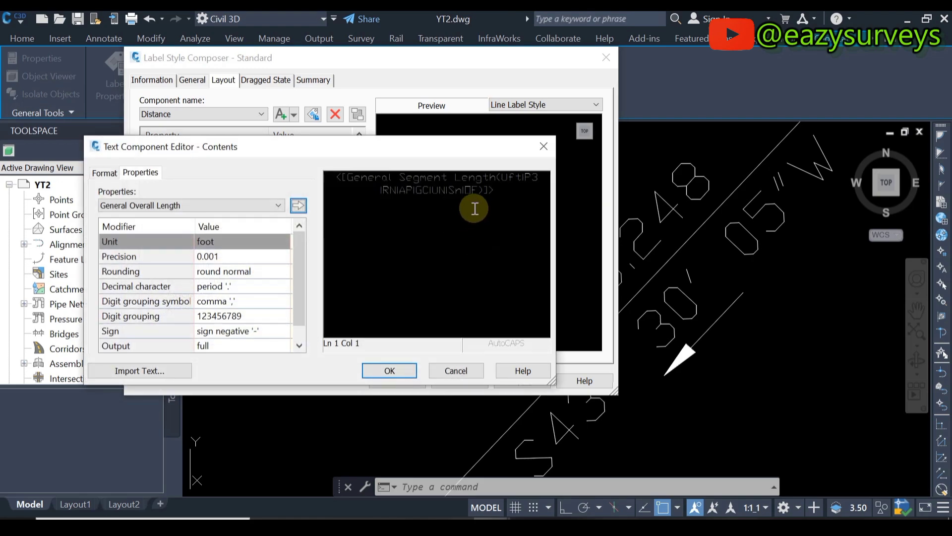
Step: Change the Distance length expression to meter units at 0.01 precision and apply it
left_click(517, 188)
type("m")
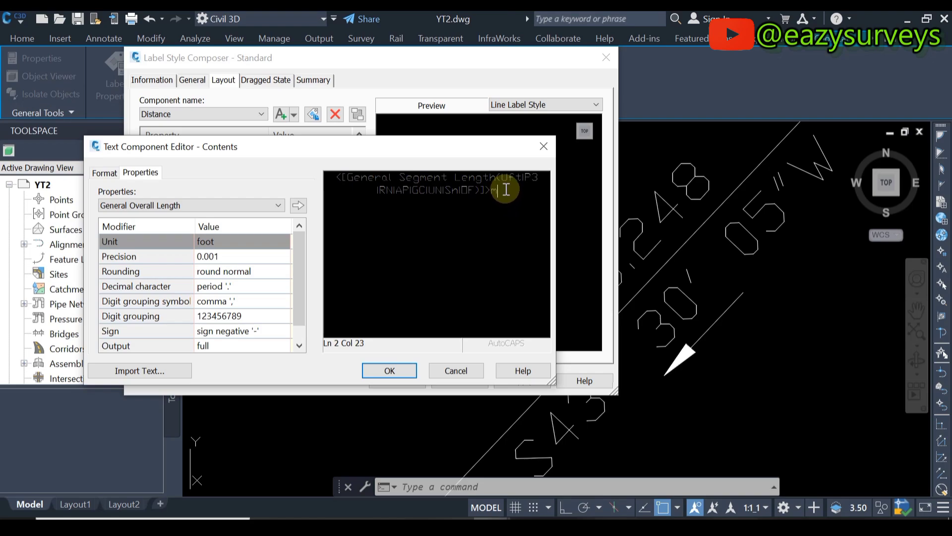
left_click_drag(498, 190, 340, 171)
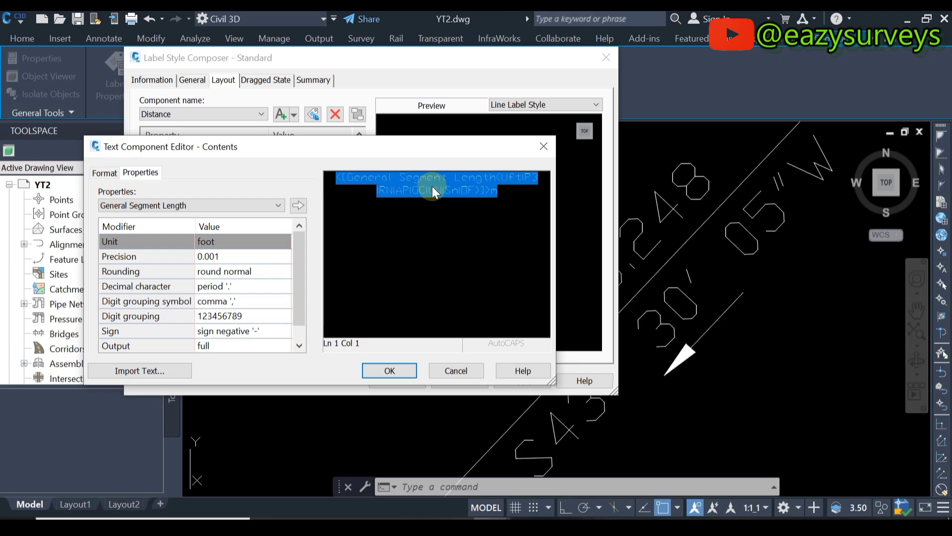
left_click(255, 241)
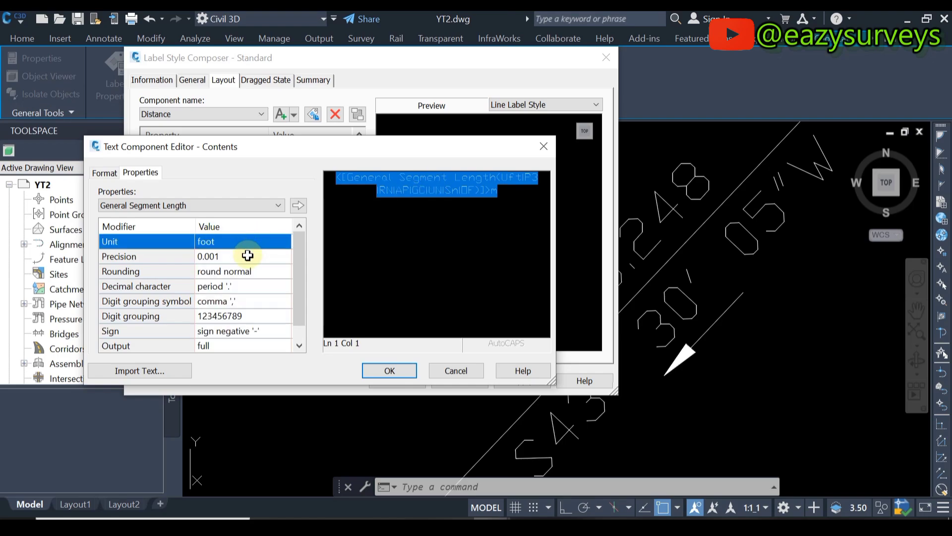
left_click(252, 241)
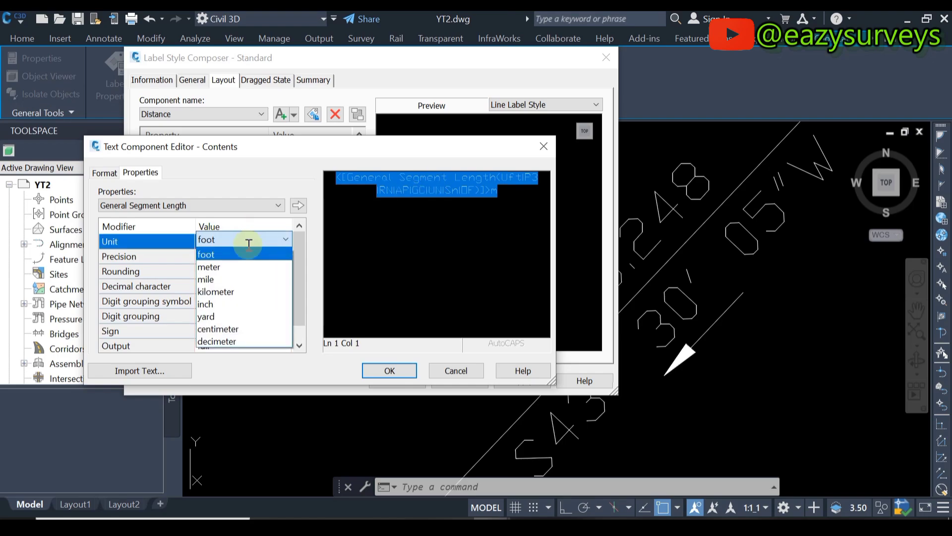
left_click(211, 267)
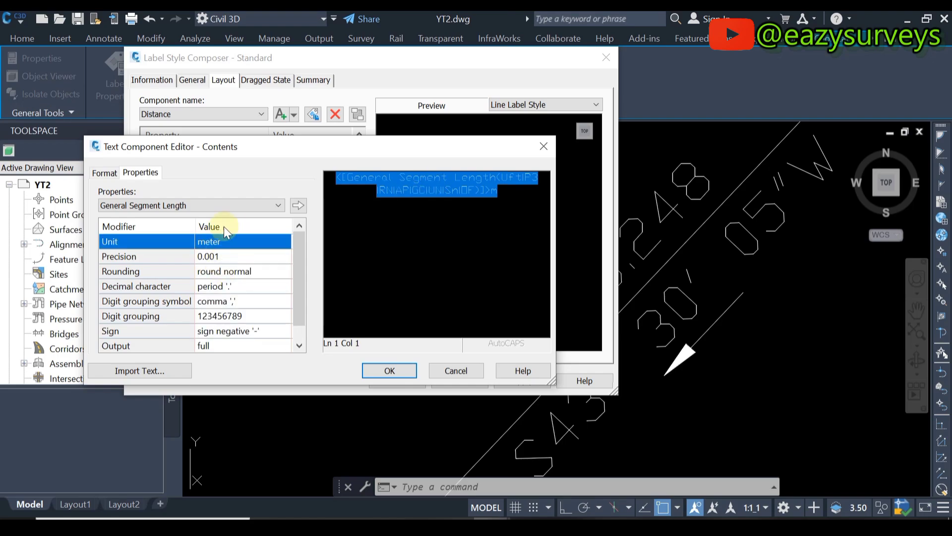
left_click(248, 259)
left_click(248, 260)
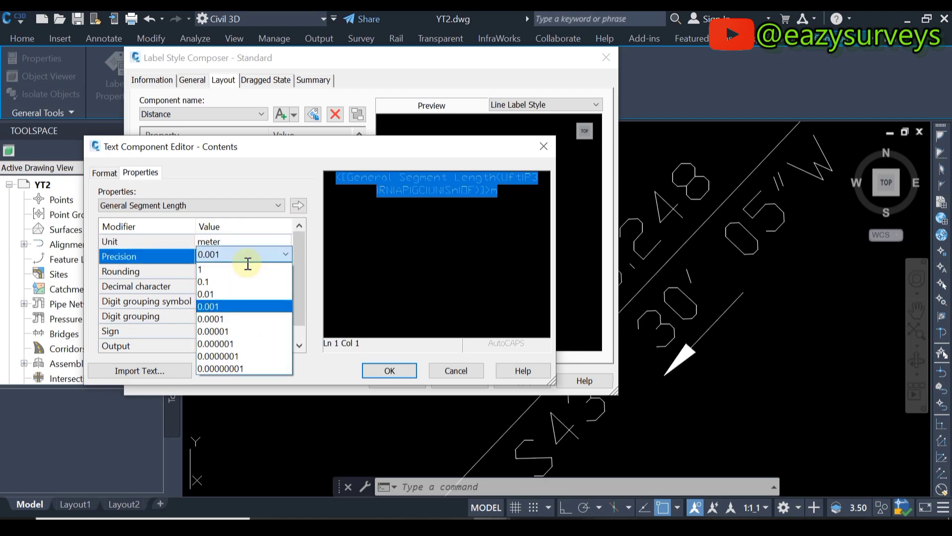
left_click(234, 293)
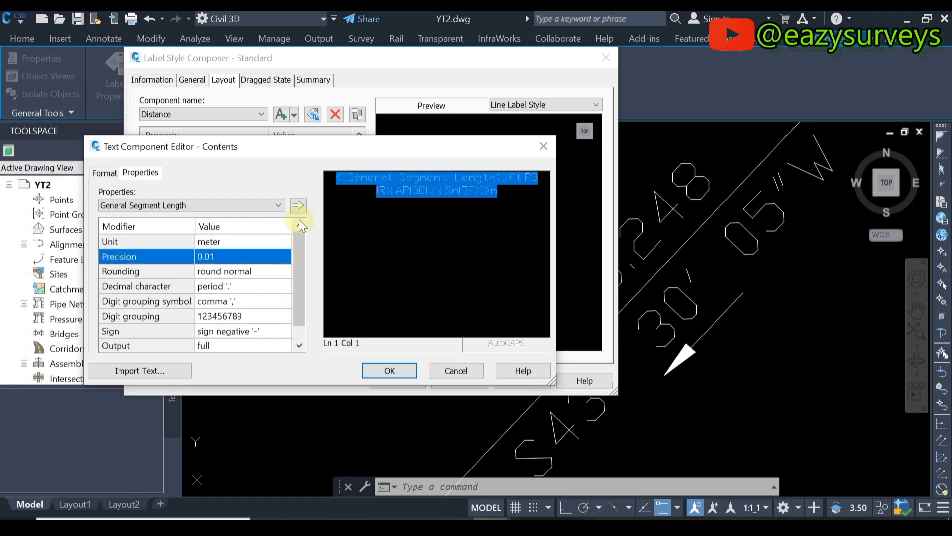
left_click(299, 205)
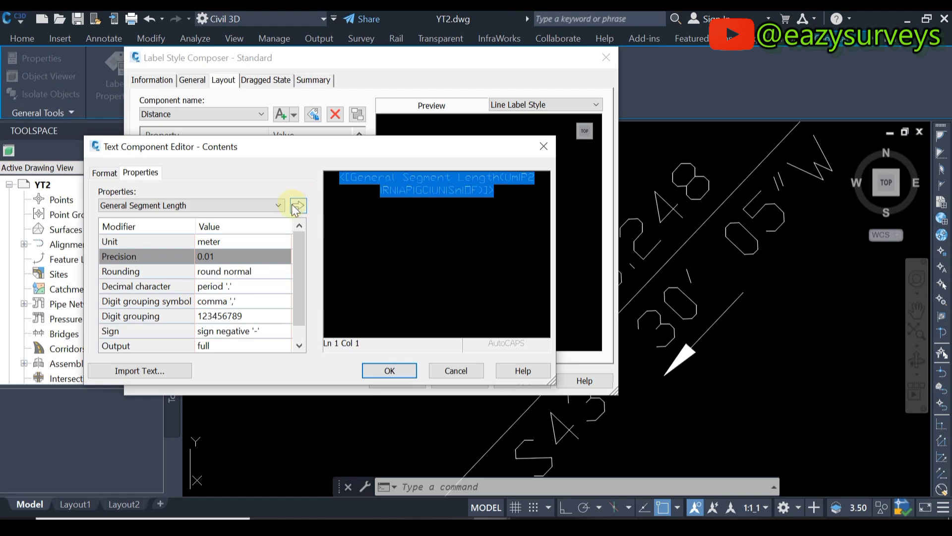
Step: Make the Distance text bold Times New Roman, keep ByBlock colour, and add an 'm' suffix
left_click(110, 173)
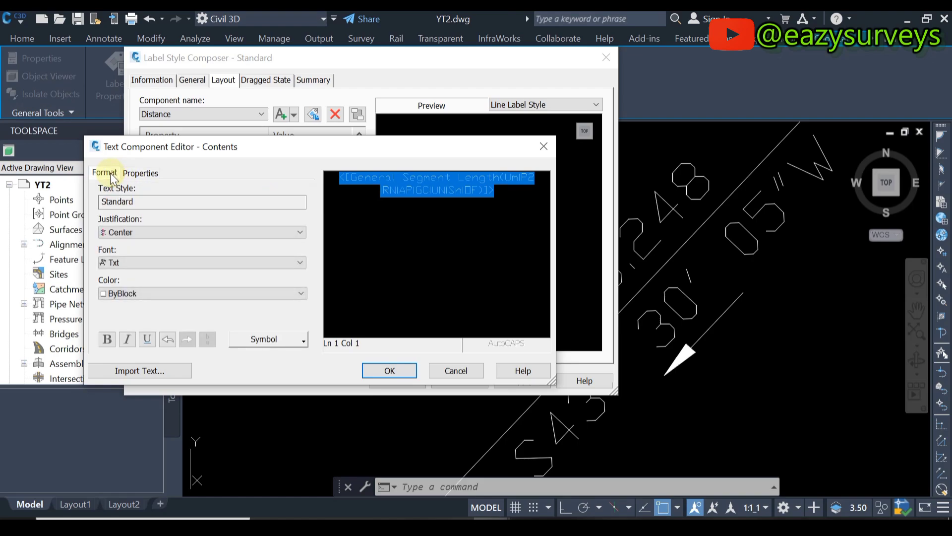
left_click(140, 260)
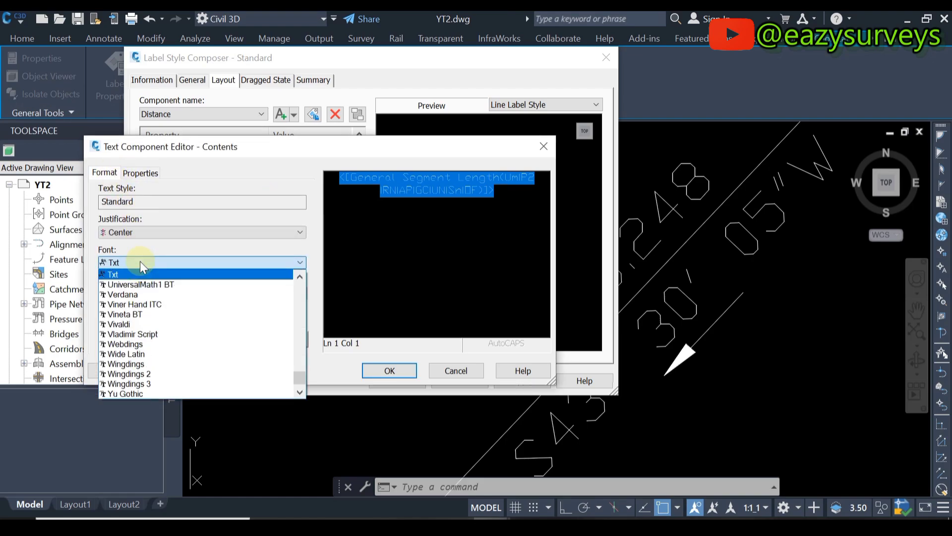
key("t")
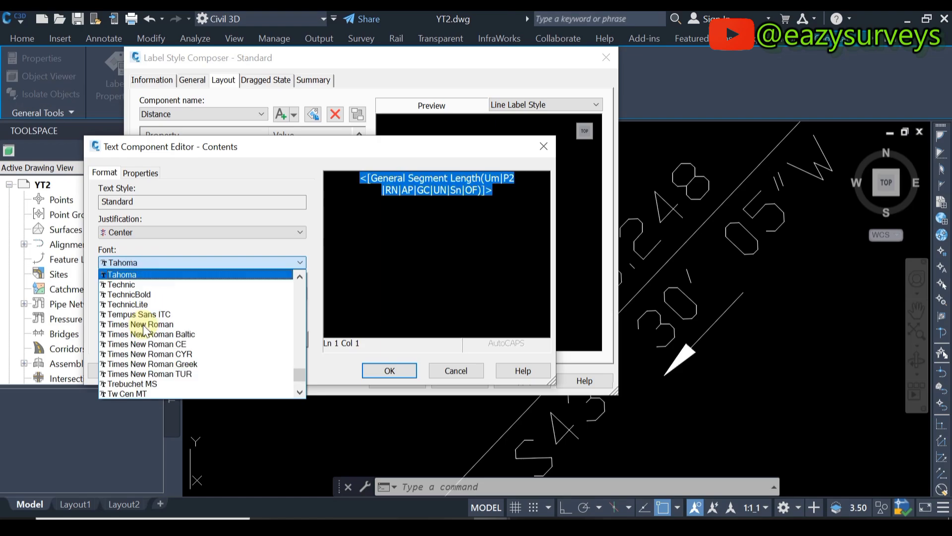
left_click(157, 325)
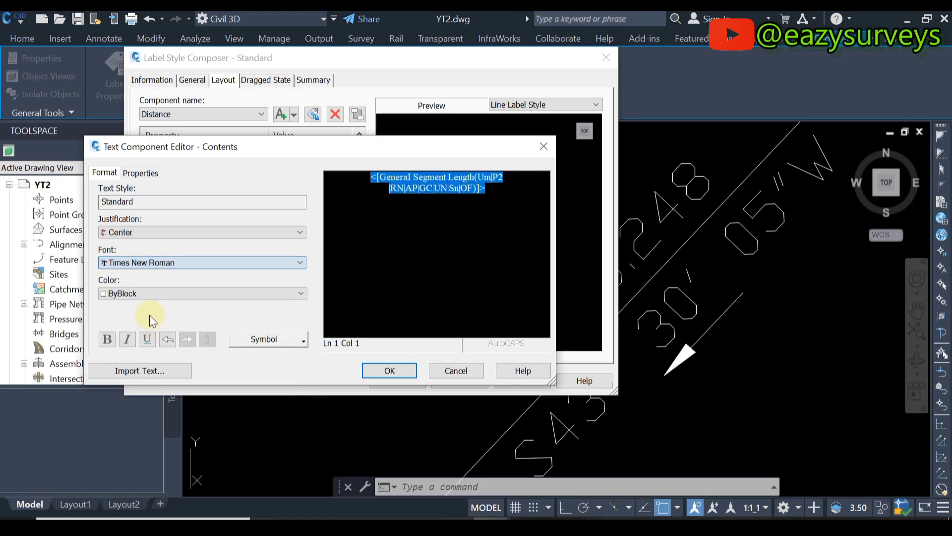
left_click(106, 339)
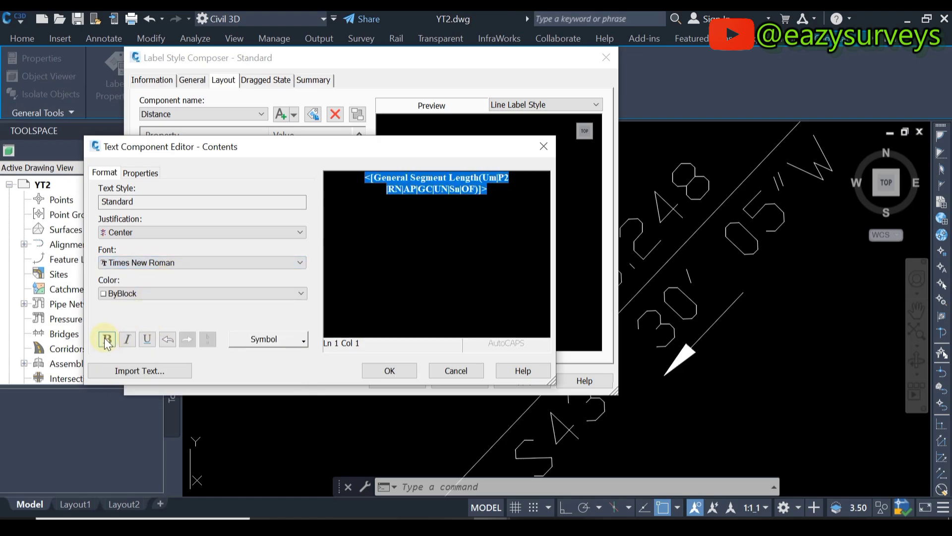
left_click(146, 291)
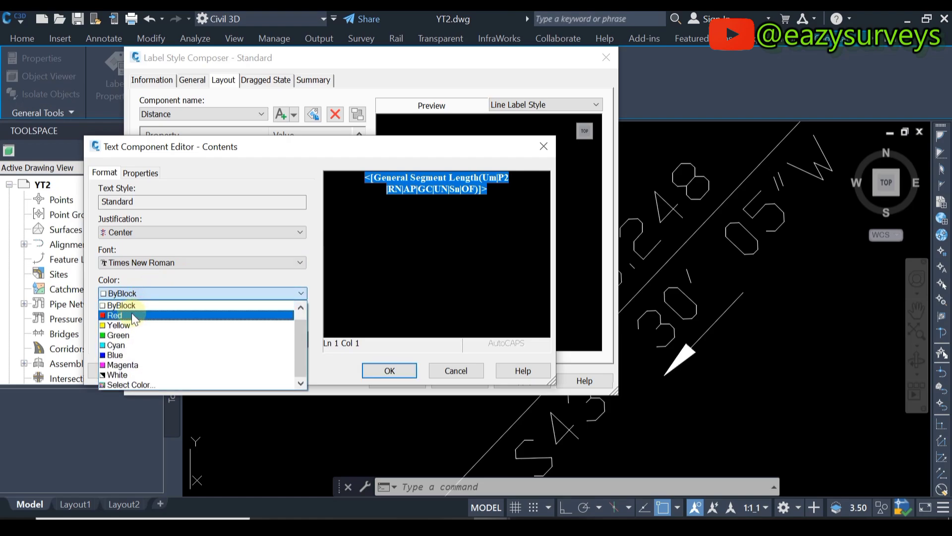
left_click(165, 269)
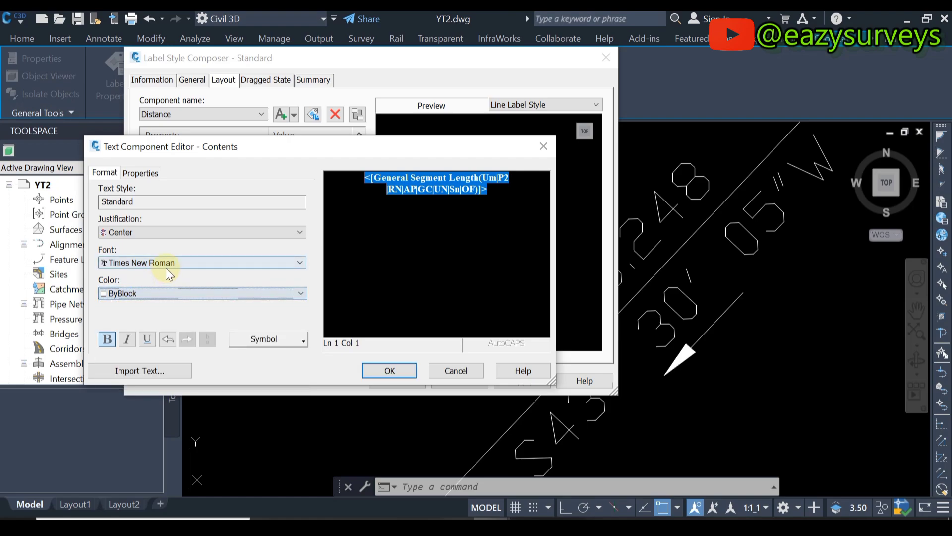
left_click(491, 187)
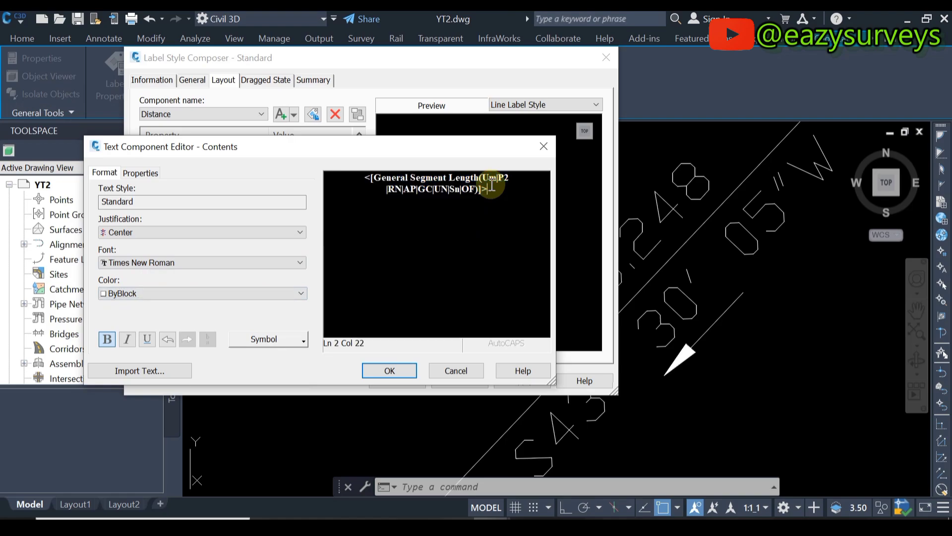
type("m")
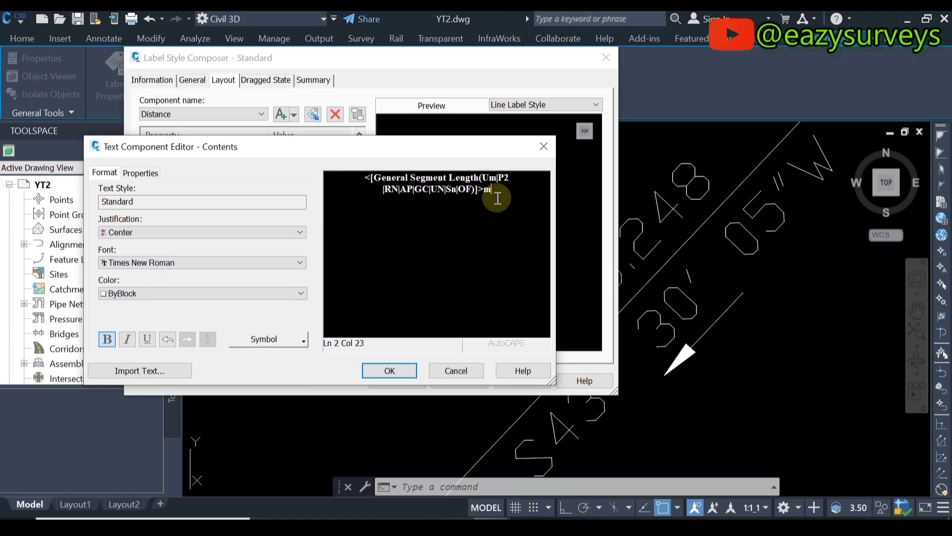
Step: Accept the edited contents and apply the updated Standard line label style to the boundary
left_click(389, 371)
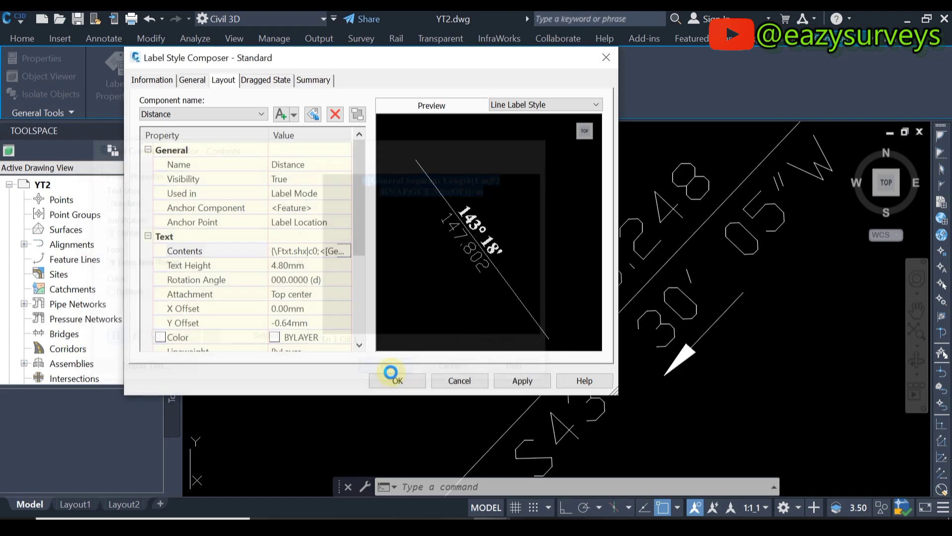
left_click(520, 380)
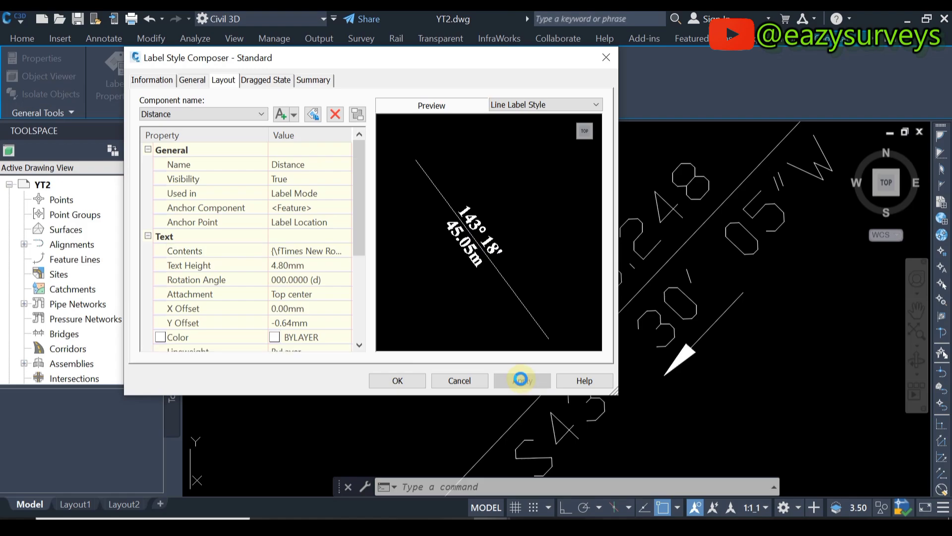
left_click(393, 381)
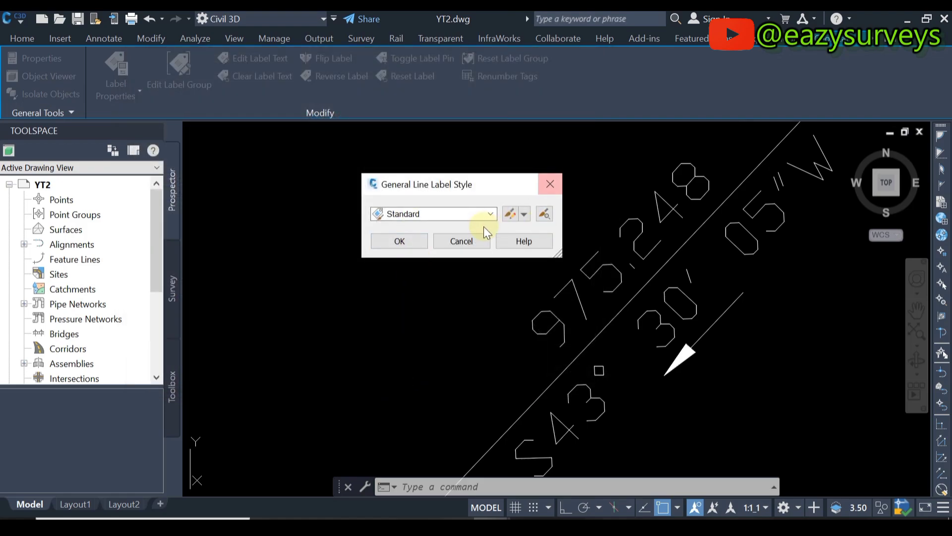
left_click(405, 240)
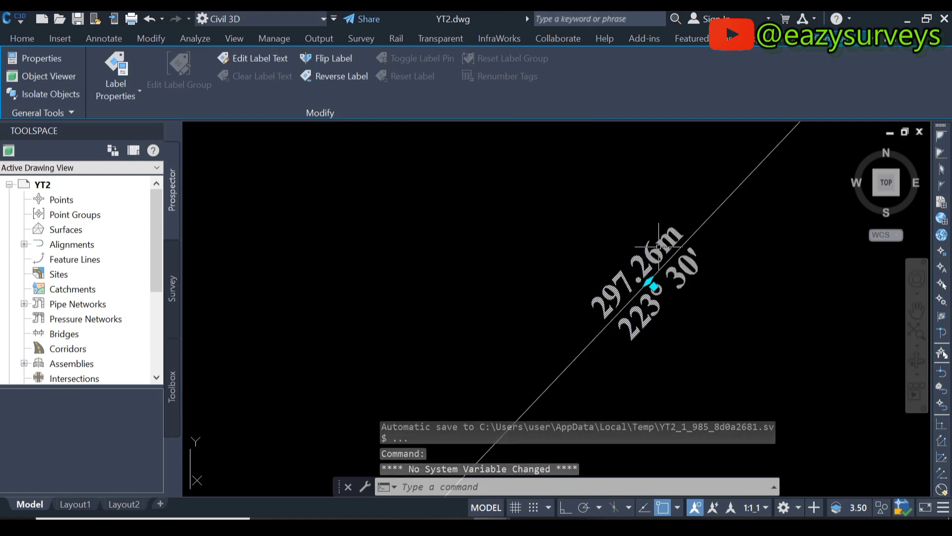
Step: Select a boundary label to inspect the restyled bearing and metre distance, then deselect it
key("Escape")
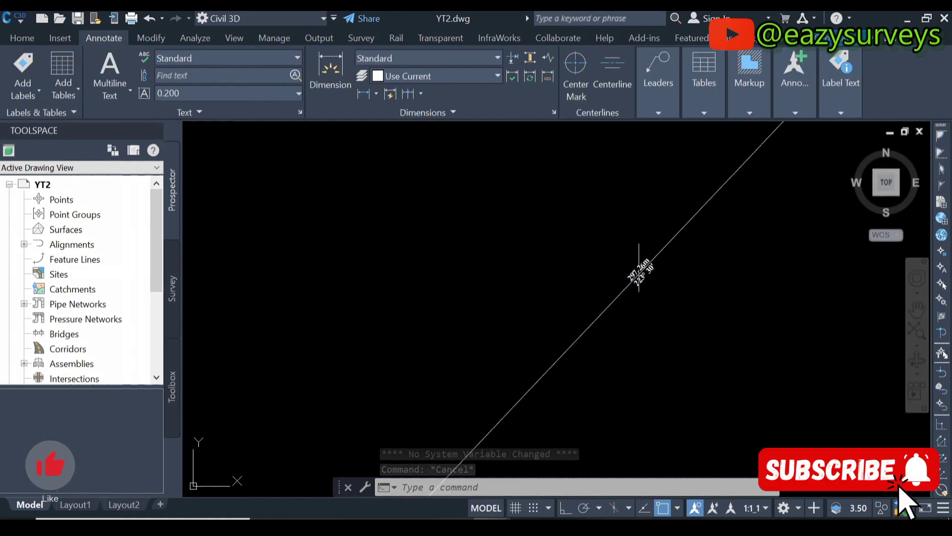
left_click(639, 268)
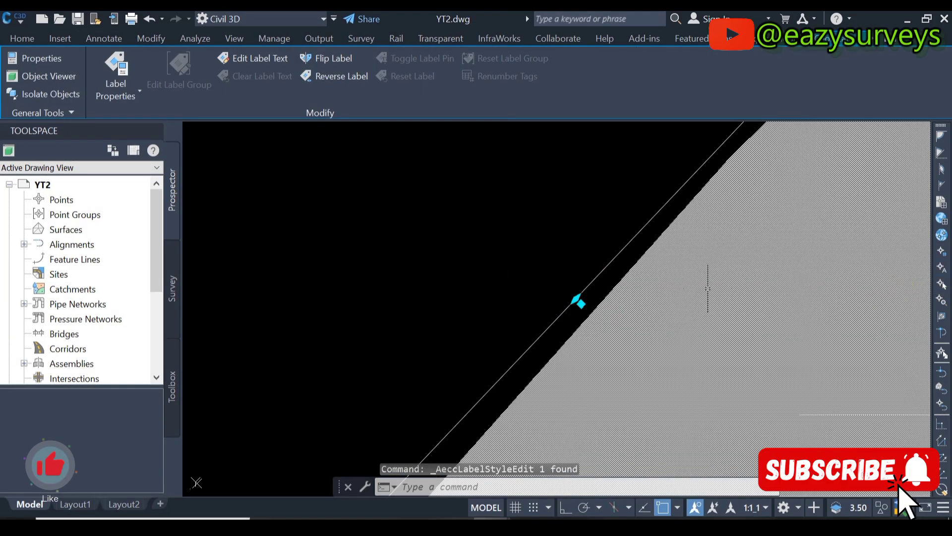
key("Escape")
key("ctrl+s")
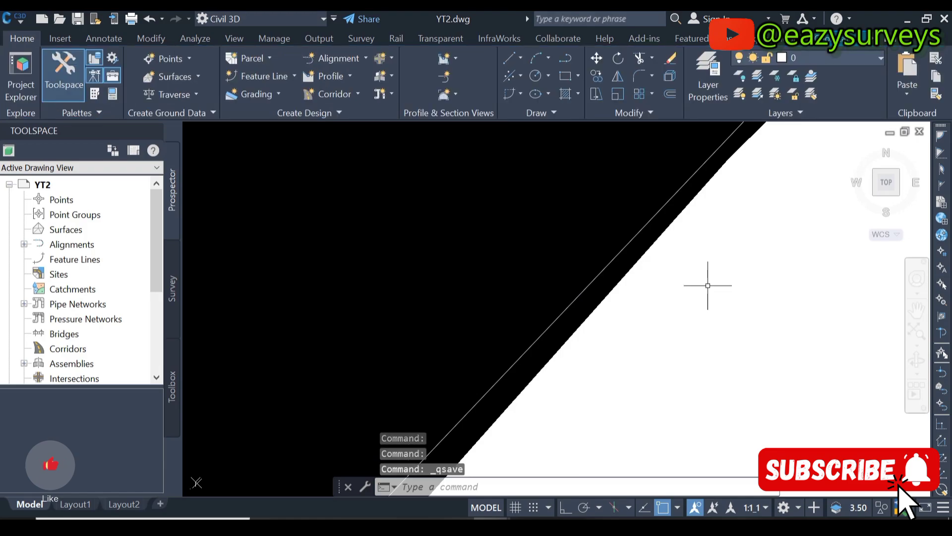
left_click(708, 286)
type("z")
key("Return")
type("e")
key("Return")
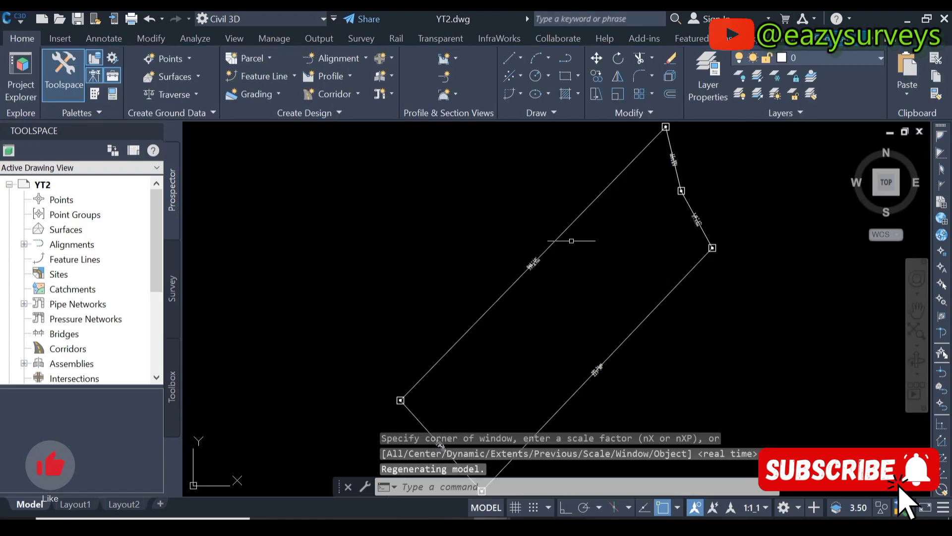
scroll(546, 260, "up", 8)
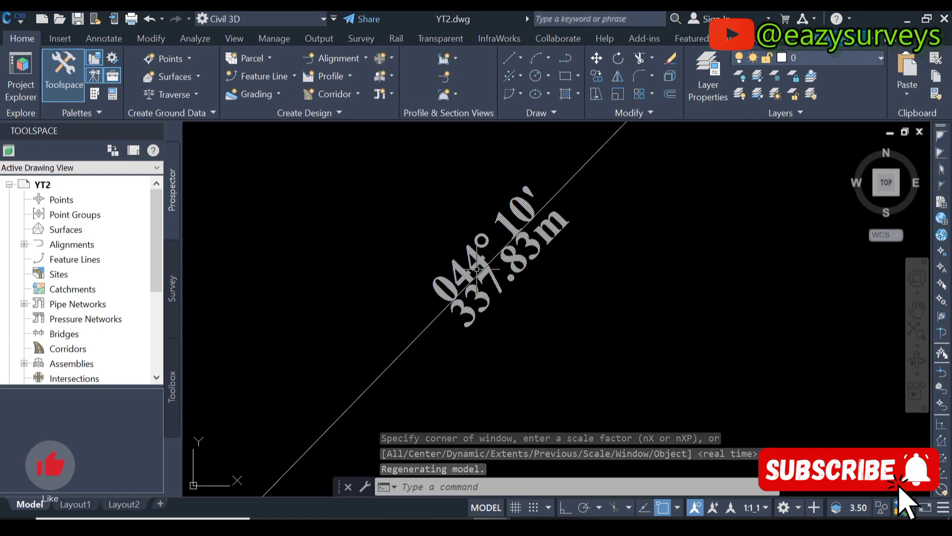
scroll(512, 279, "down", 5)
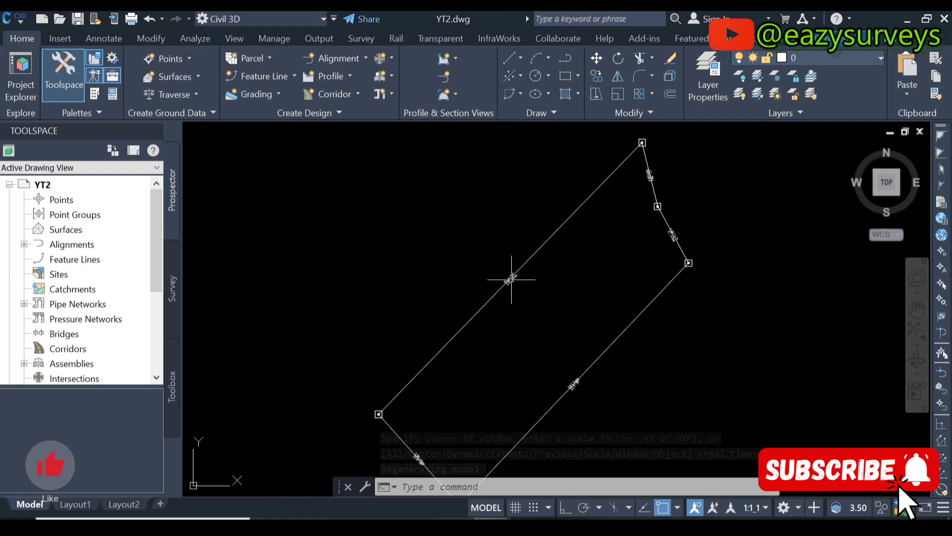
scroll(511, 279, "down", 2)
scroll(586, 246, "up", 2)
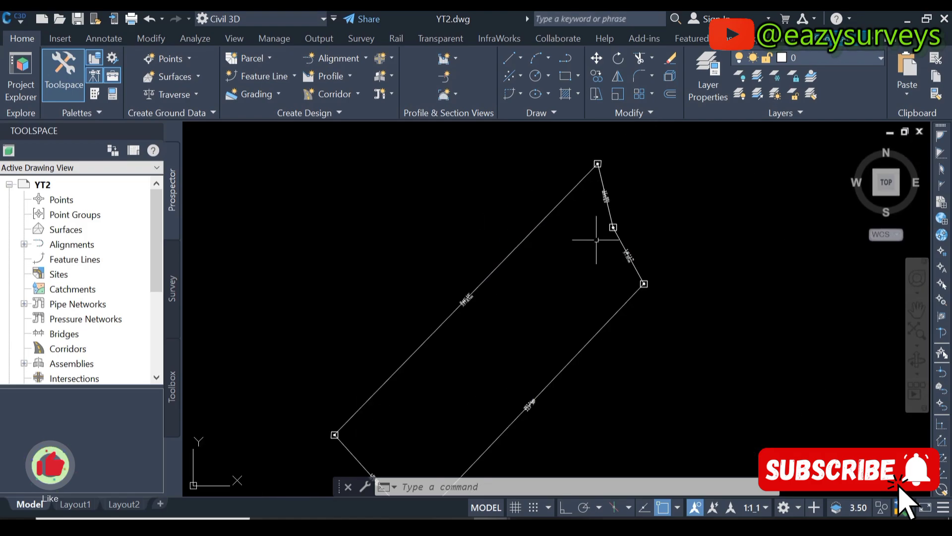
scroll(609, 203, "up", 2)
scroll(606, 210, "down", 2)
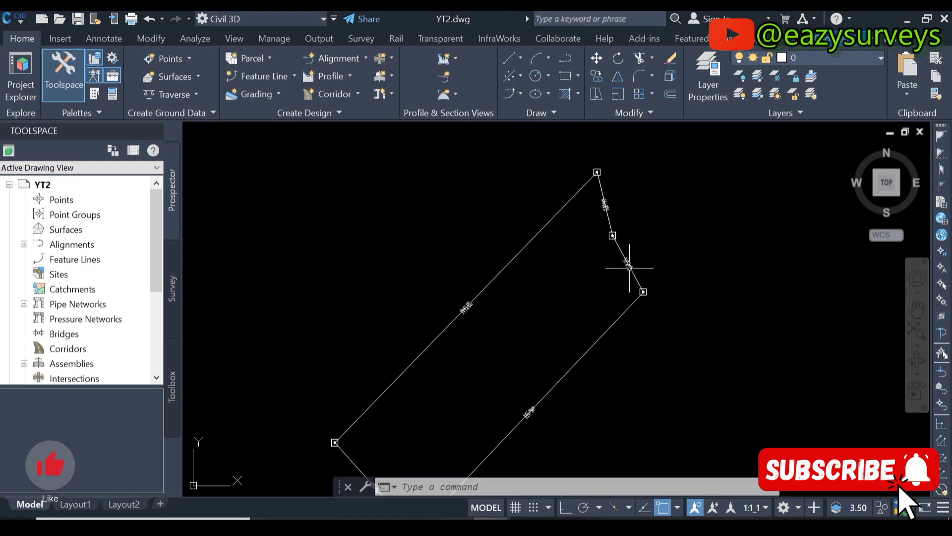
scroll(629, 268, "up", 3)
Step: Measure two adjacent boundary vertices with DI, confirming the 57.55 distance in the history
type("DI")
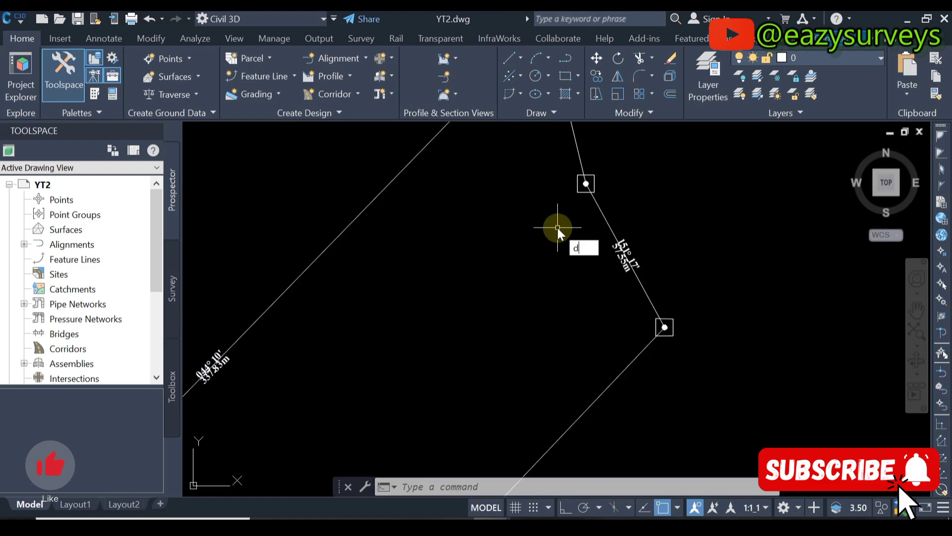
key("Return")
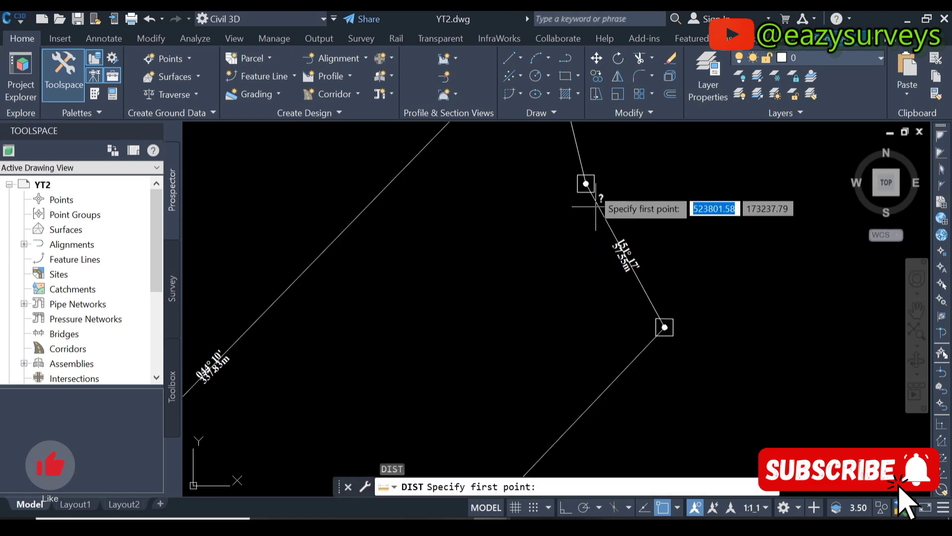
scroll(587, 202, "up", 3)
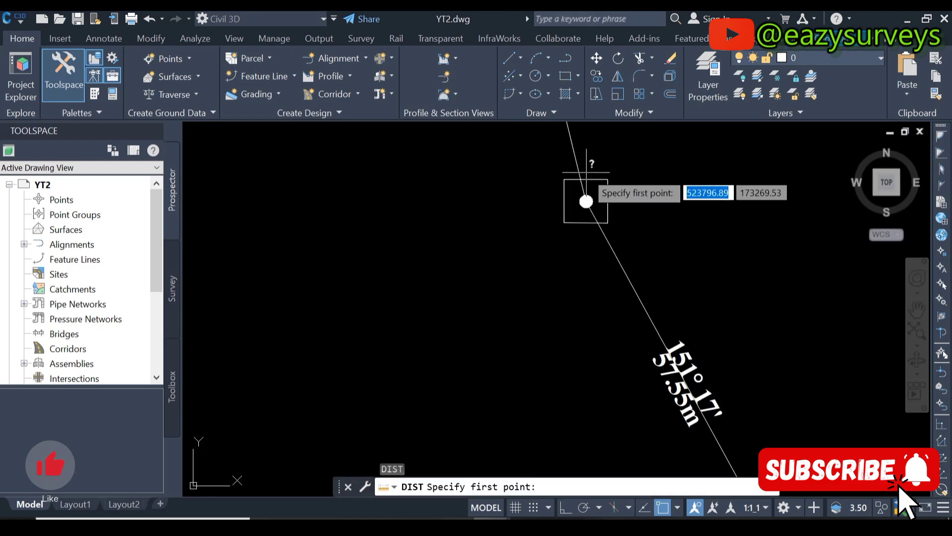
left_click(588, 202)
scroll(585, 201, "down", 4)
scroll(635, 291, "up", 4)
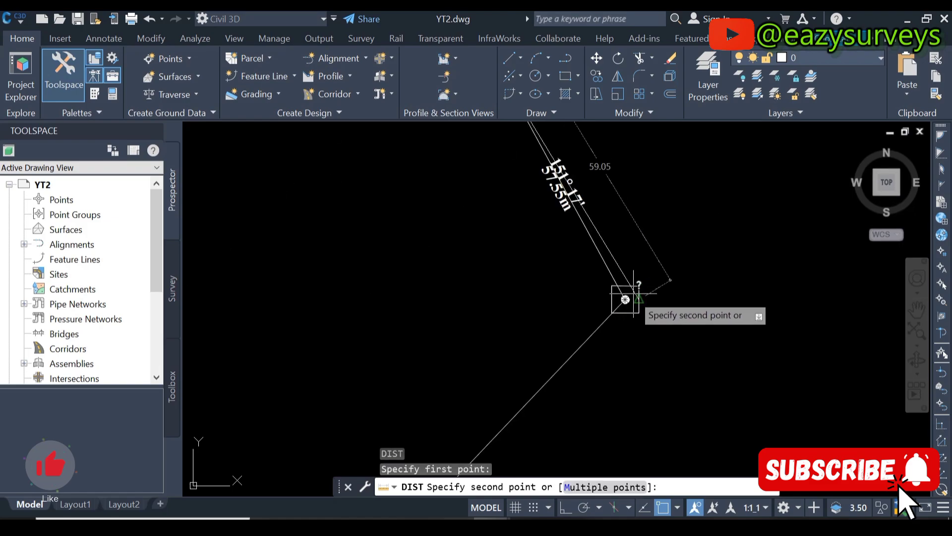
left_click(626, 289)
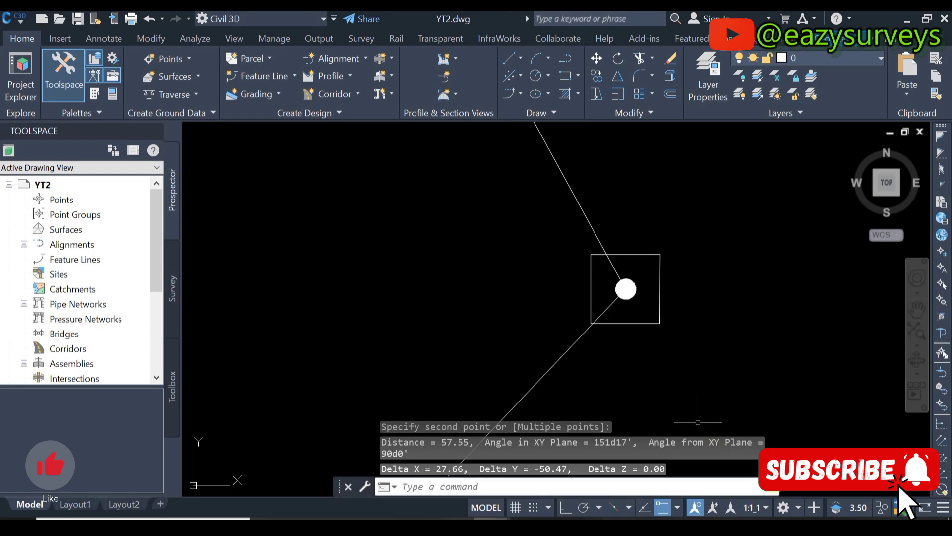
key("F2")
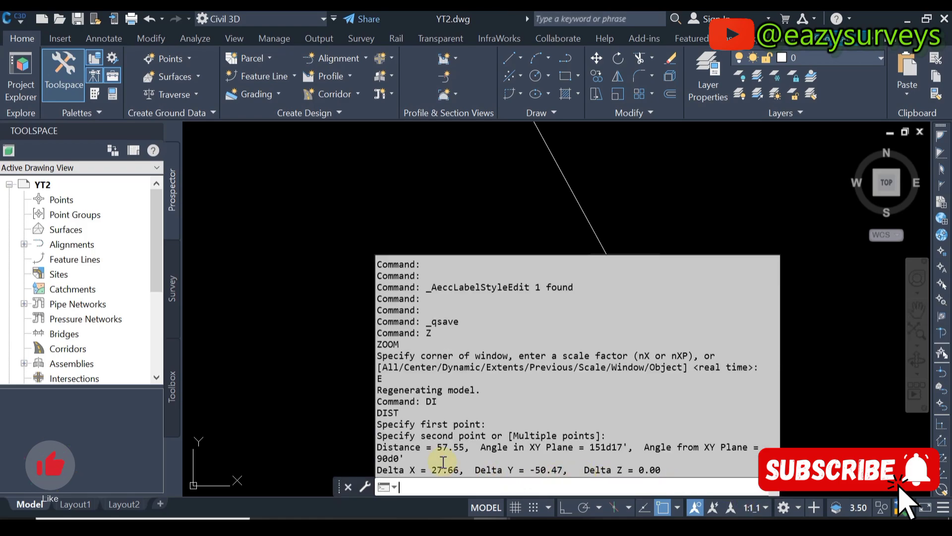
left_click_drag(465, 449, 438, 450)
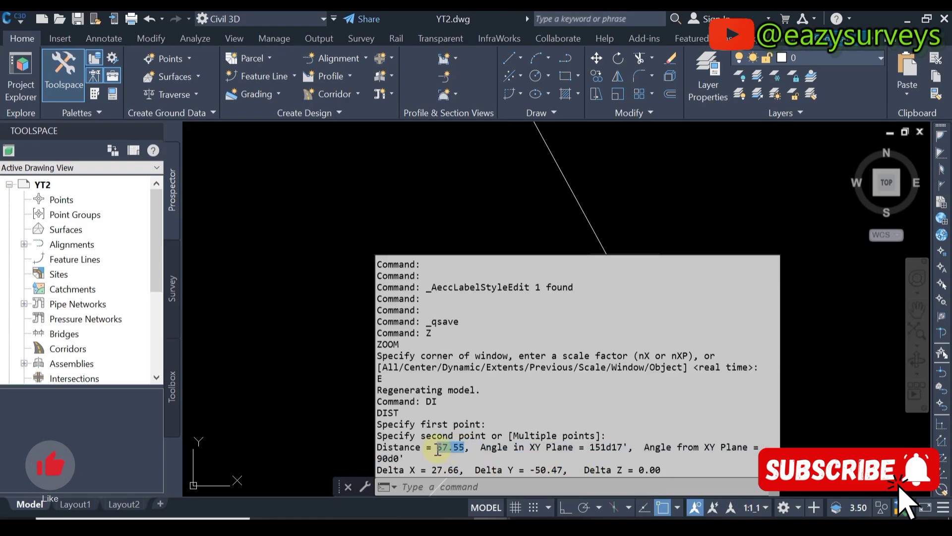
left_click(644, 218)
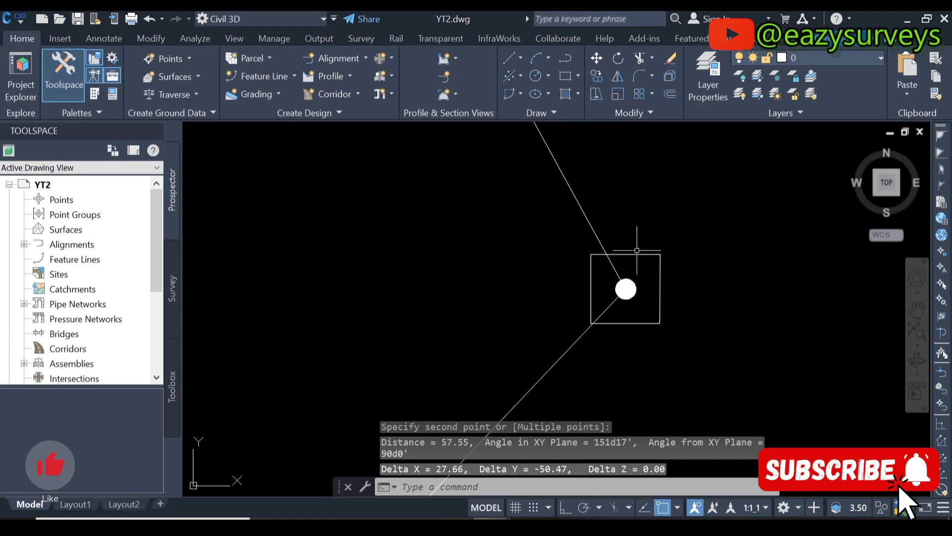
key("Escape")
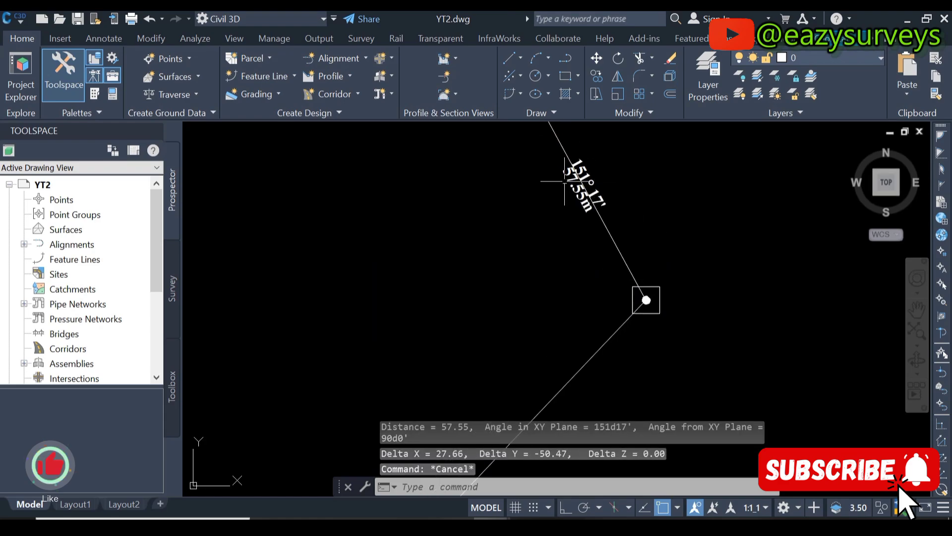
Step: Zoom out to the whole parcel and pan the view left and down
scroll(626, 237, "up", 5)
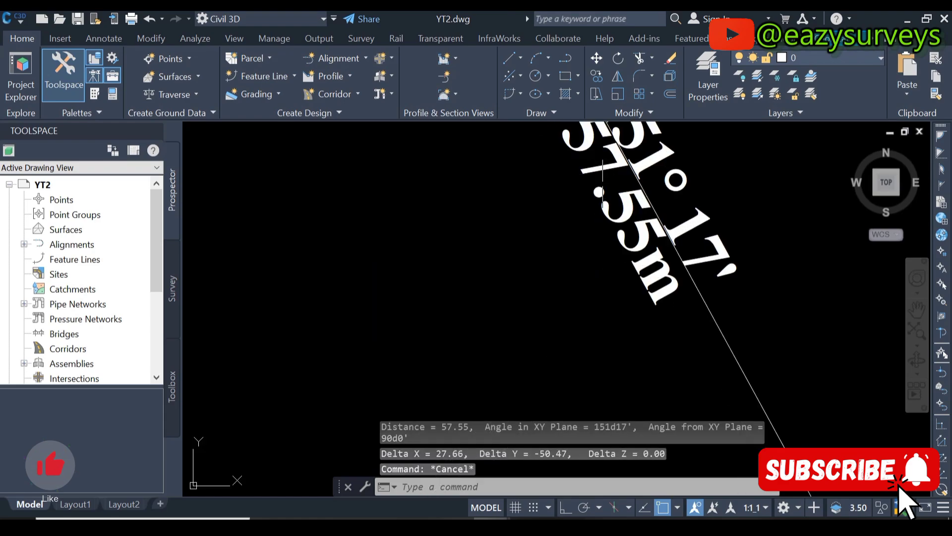
left_click(917, 330)
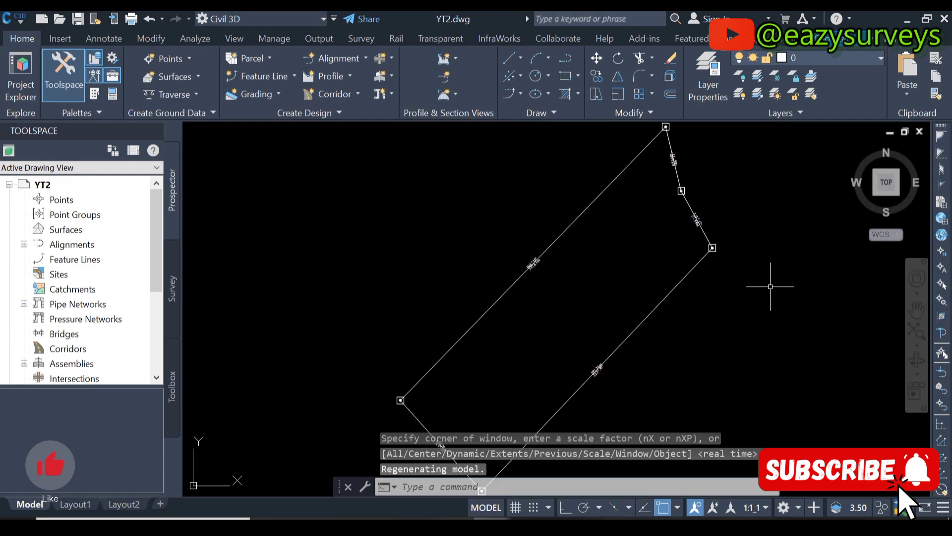
middle_click_drag(755, 291, 719, 304)
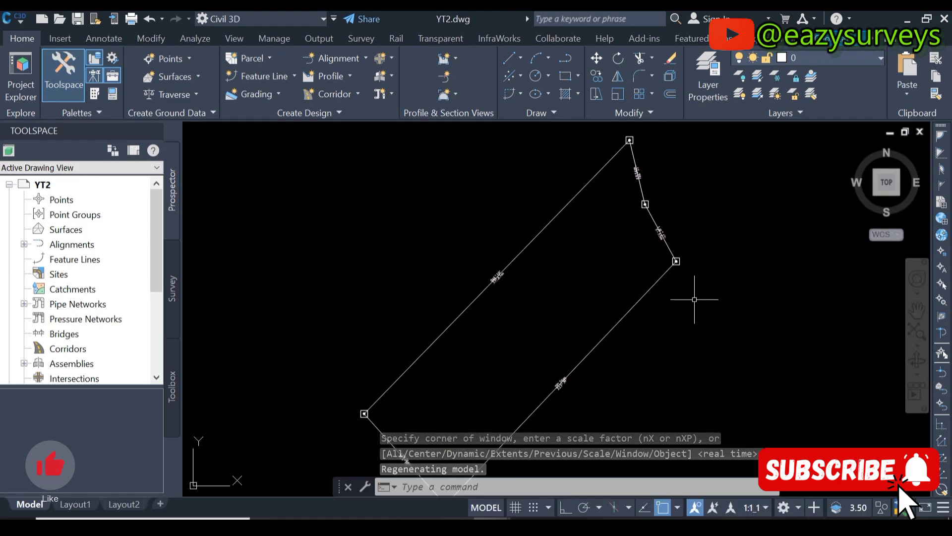